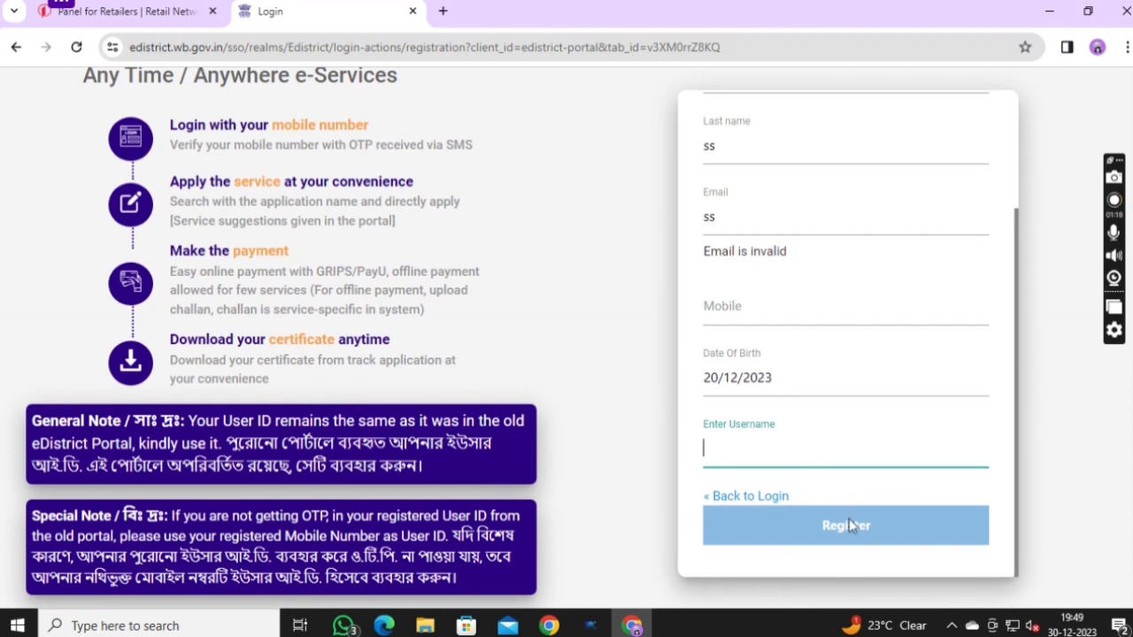
Leave the new-user registration form and return to the login page
scroll(876, 354, "up", 2)
scroll(823, 380, "down", 2)
left_click(766, 497)
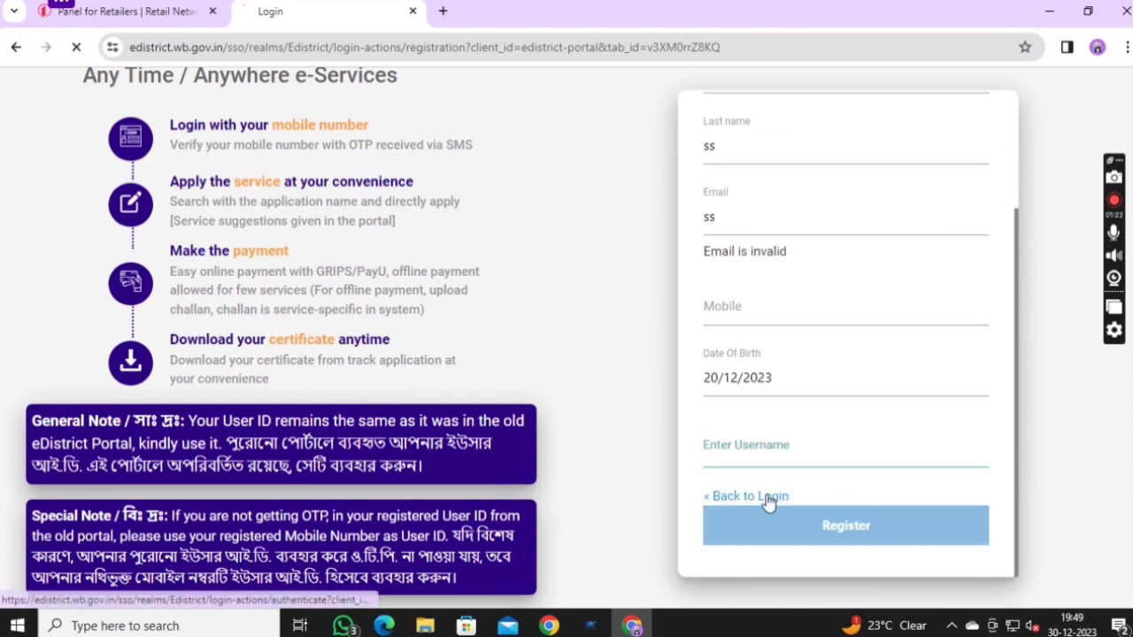
Sign in with the username and captcha code, then submit the one-time password
type("s")
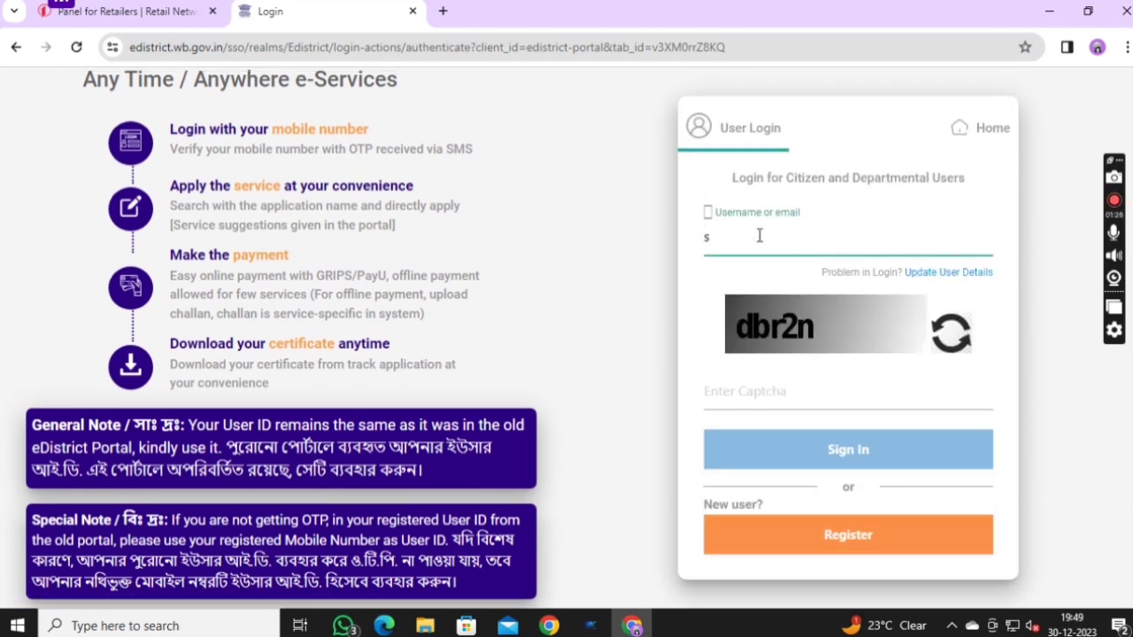
type("h*************")
left_click(818, 397)
type("dbr2n")
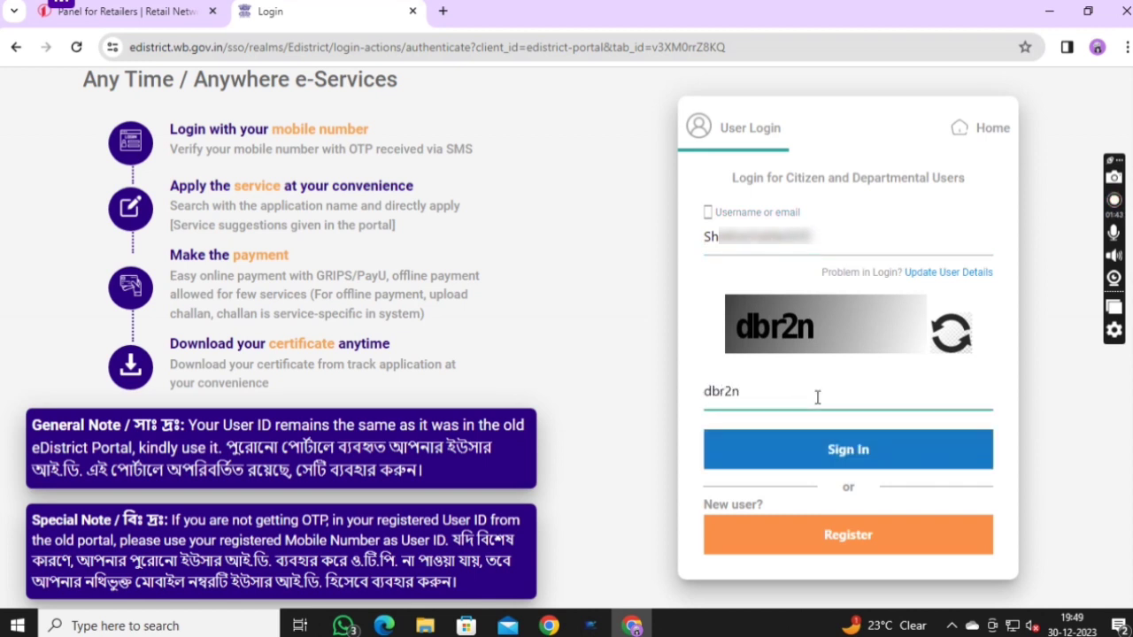
left_click(821, 453)
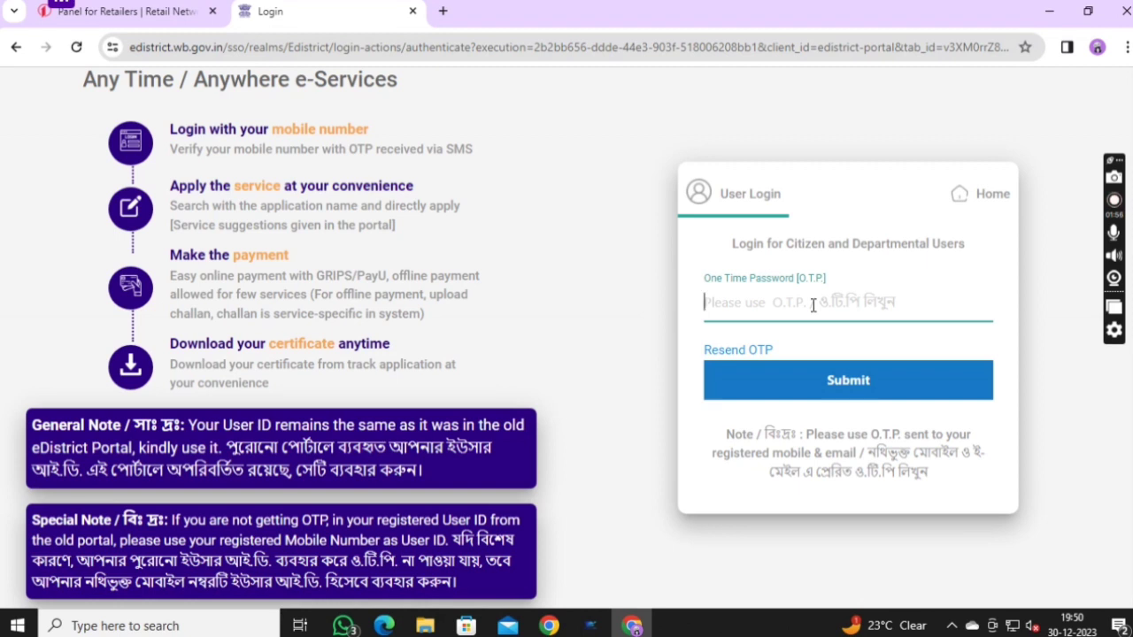
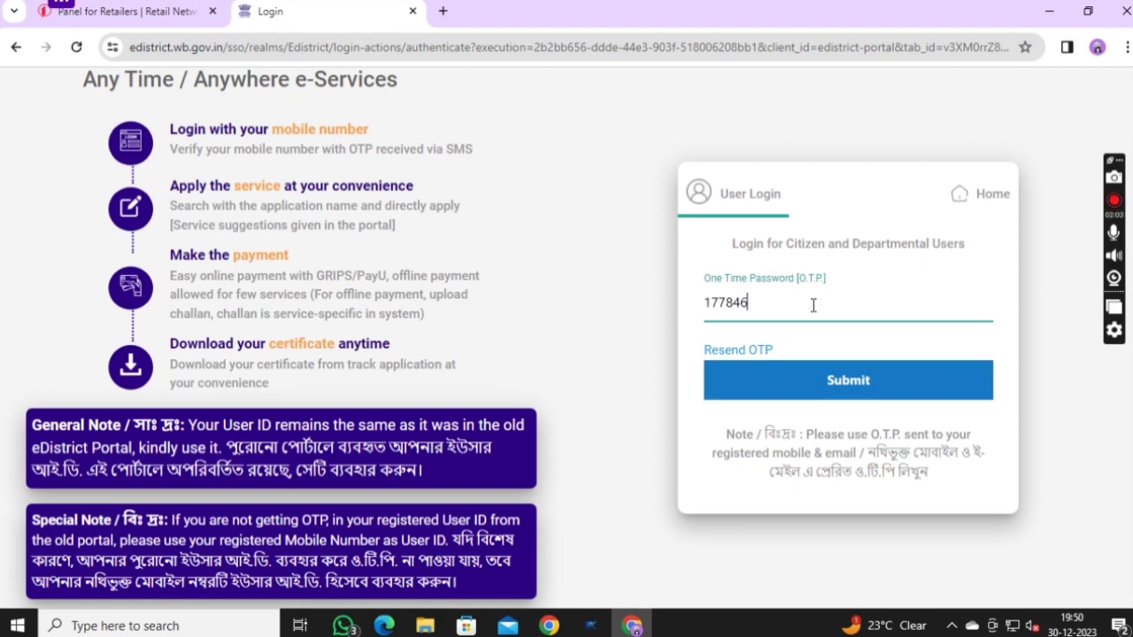
left_click(831, 381)
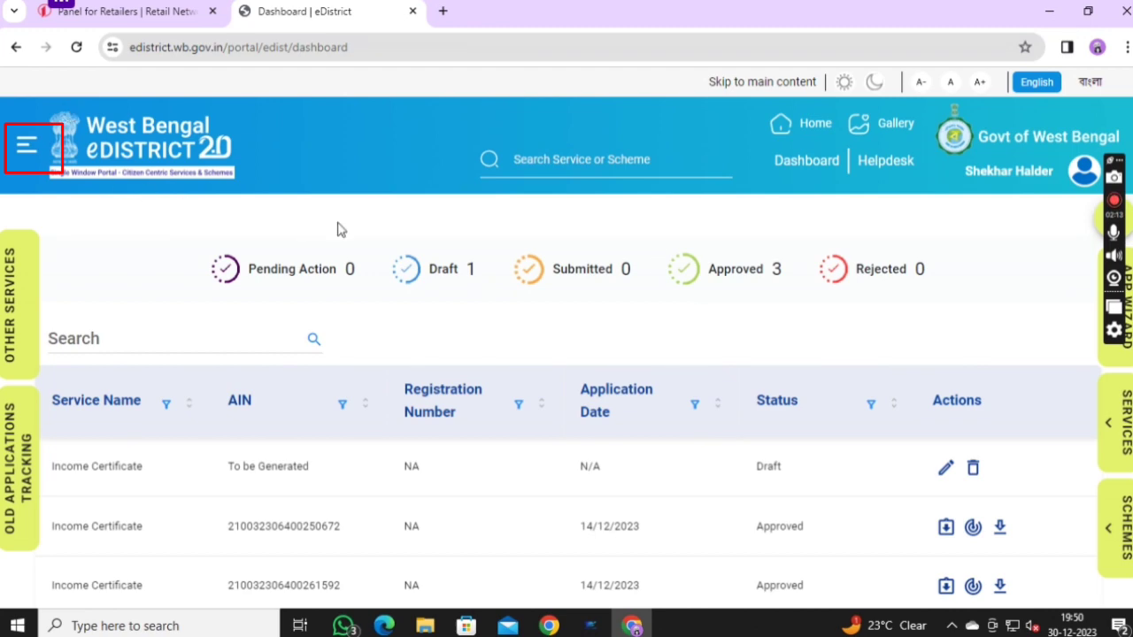
Pick Income Certificate under the Certificates services filter and accept its eligibility terms
left_click(27, 144)
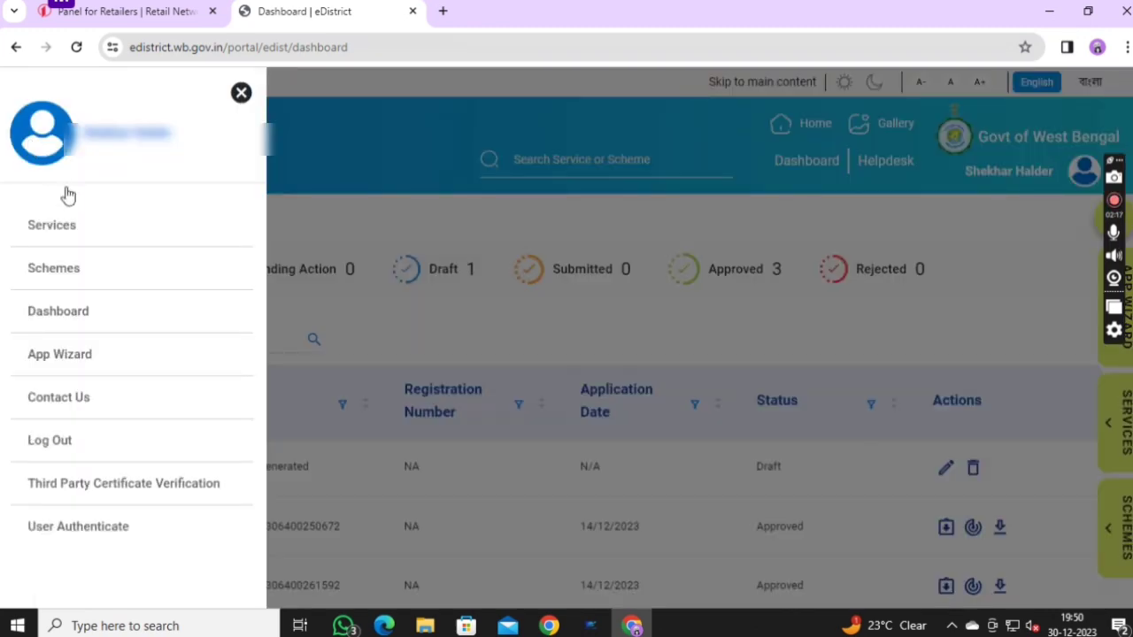
left_click(91, 233)
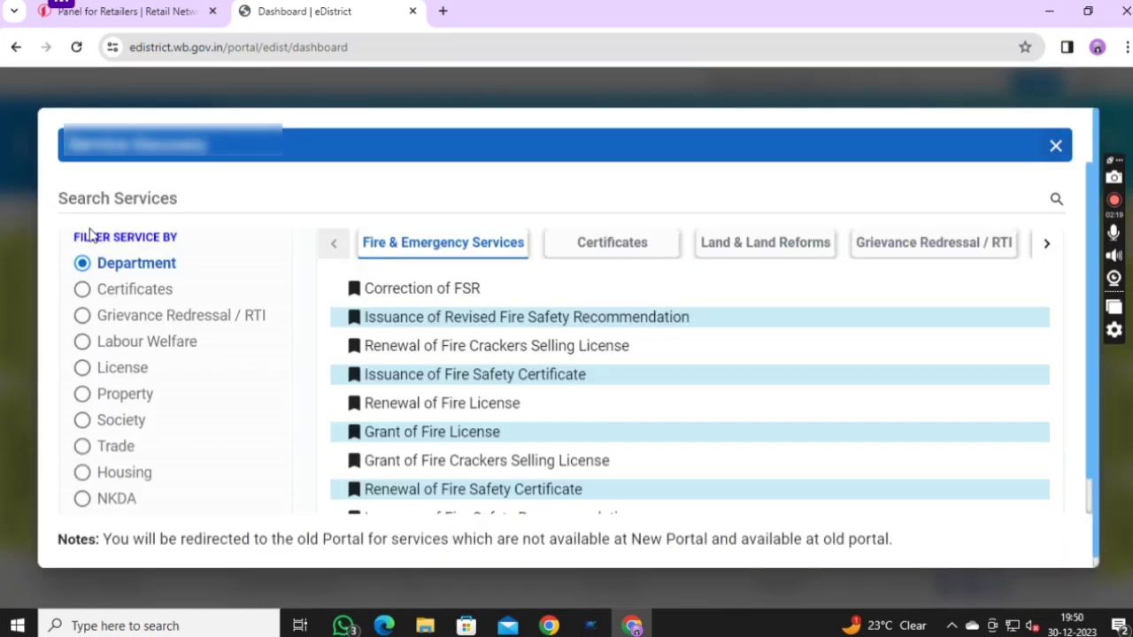
left_click(146, 289)
left_click(403, 347)
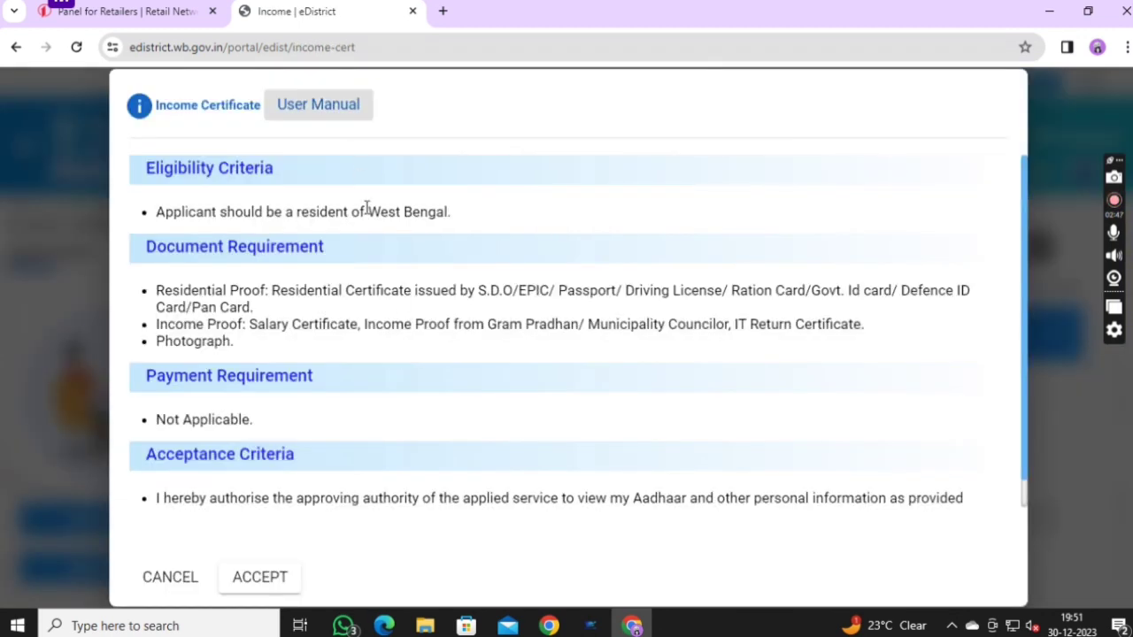
scroll(366, 212, "down", 1)
left_click(268, 583)
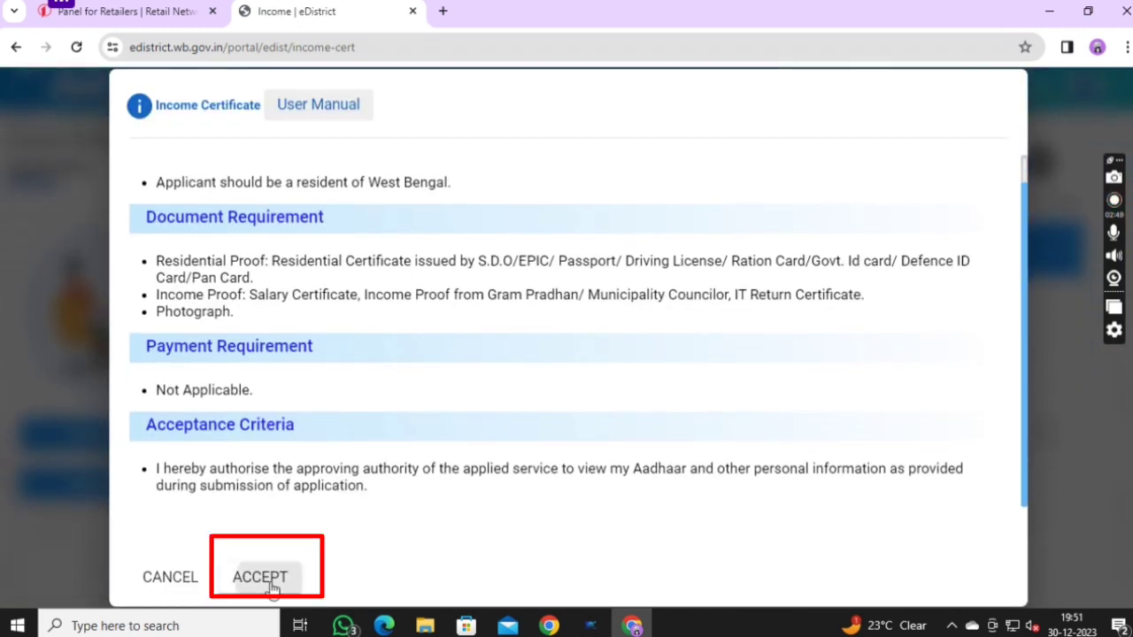
Set salutation Mr. and enter the applicant's first and last name
left_click(445, 319)
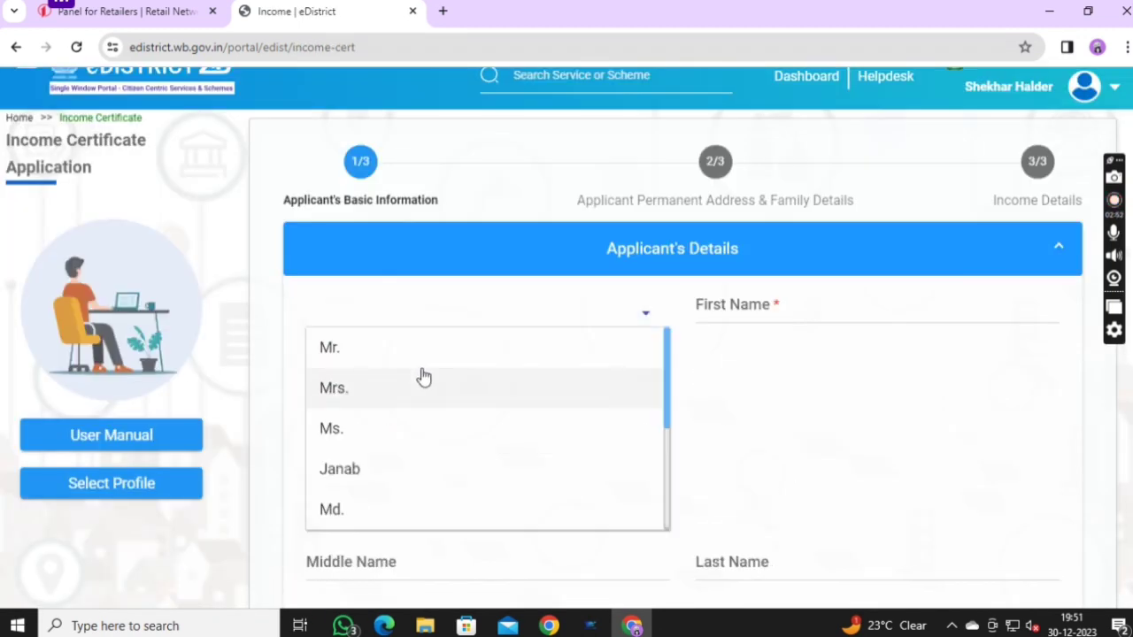
left_click(419, 346)
left_click(769, 314)
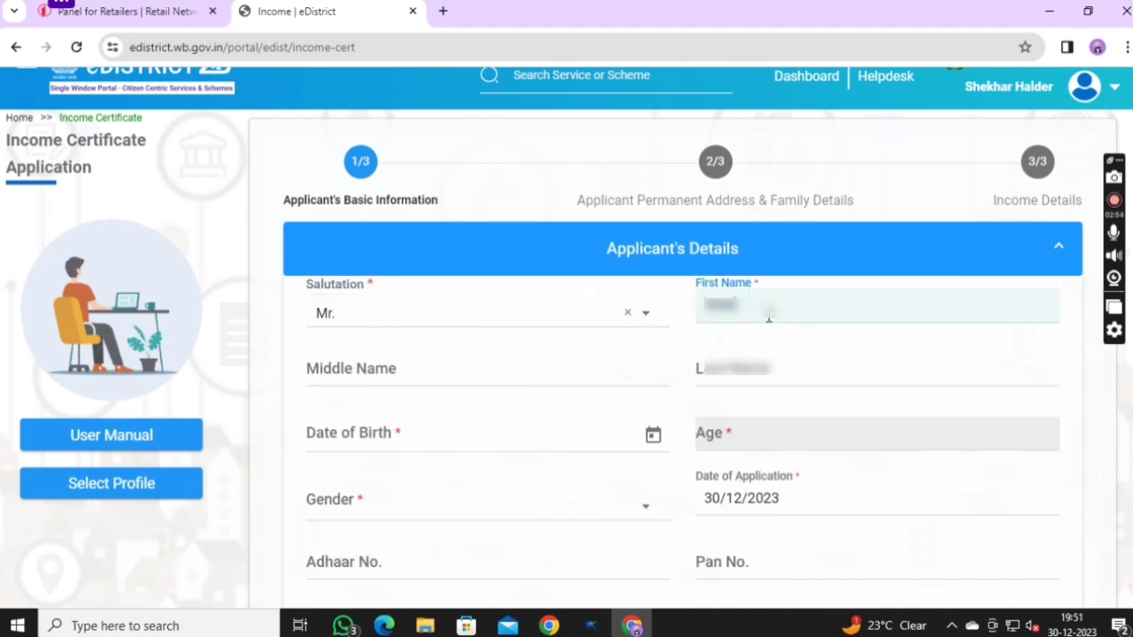
key("Tab")
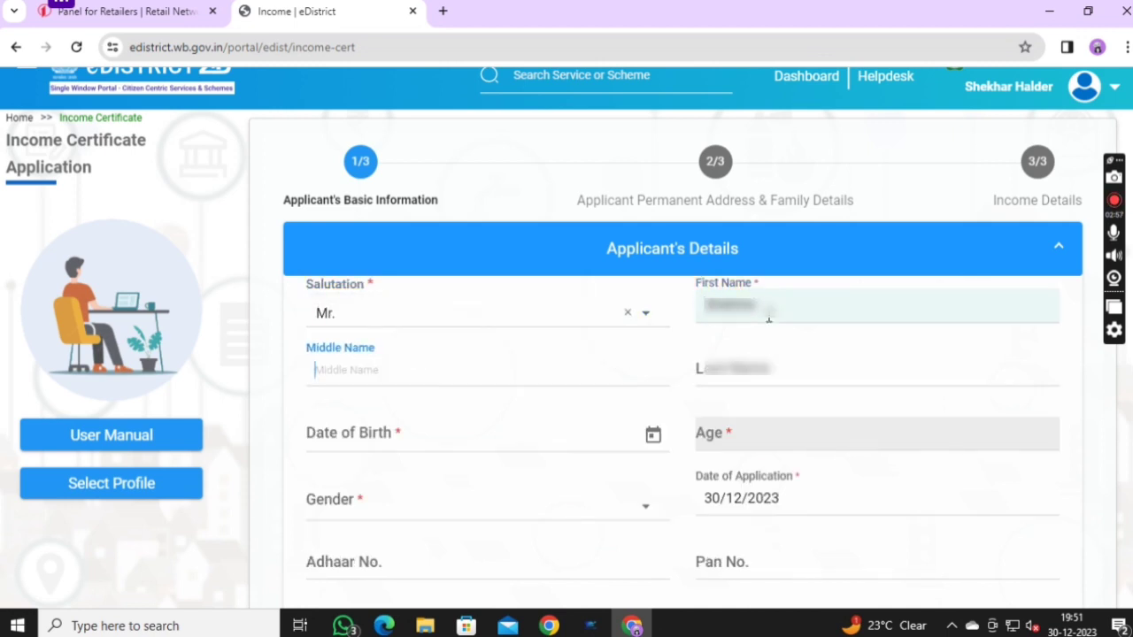
key("Tab")
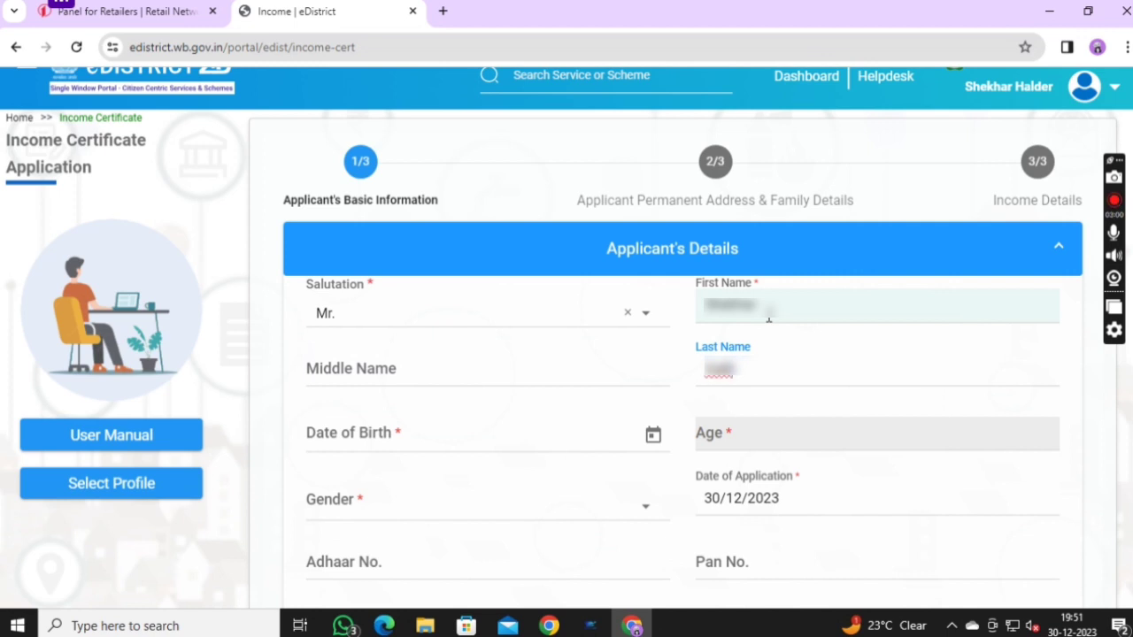
key("Tab")
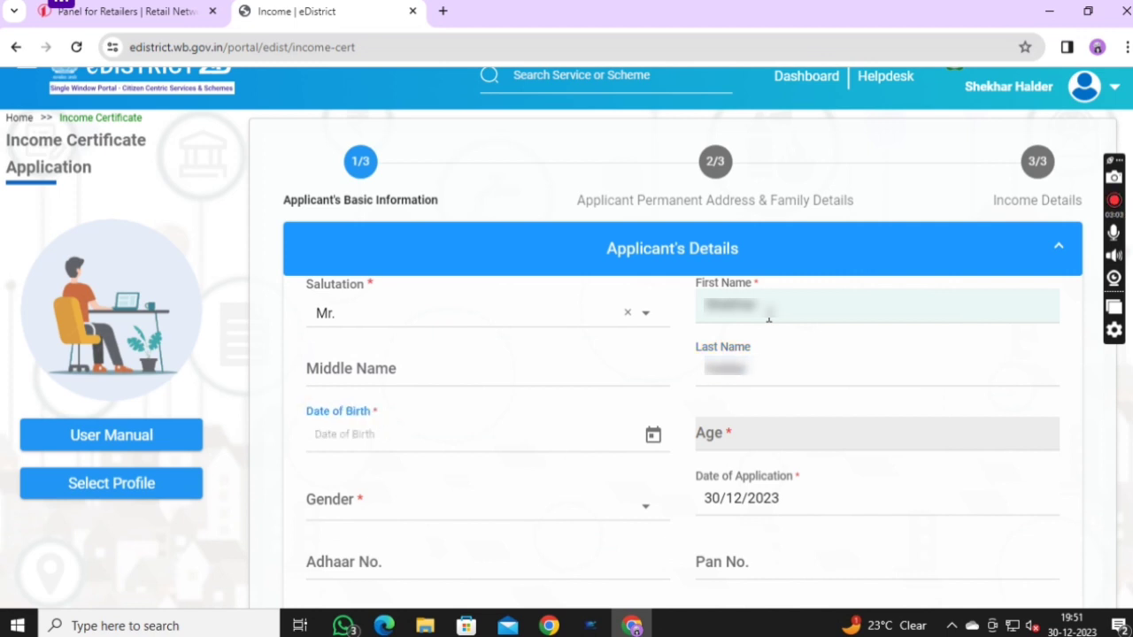
left_click(653, 437)
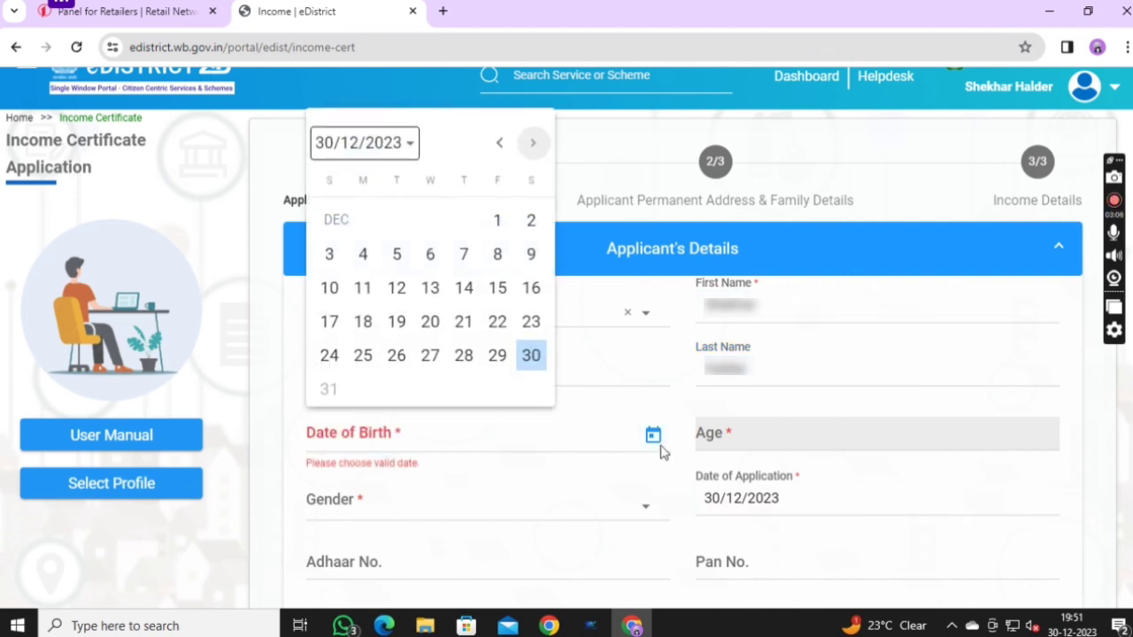
left_click(405, 144)
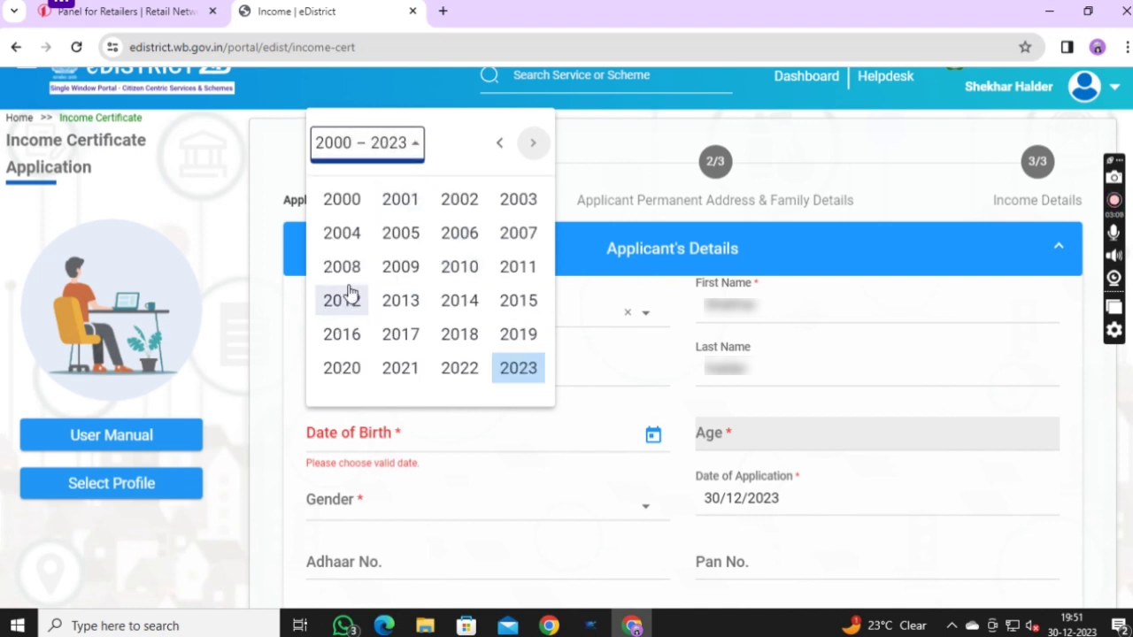
left_click(355, 210)
left_click(400, 301)
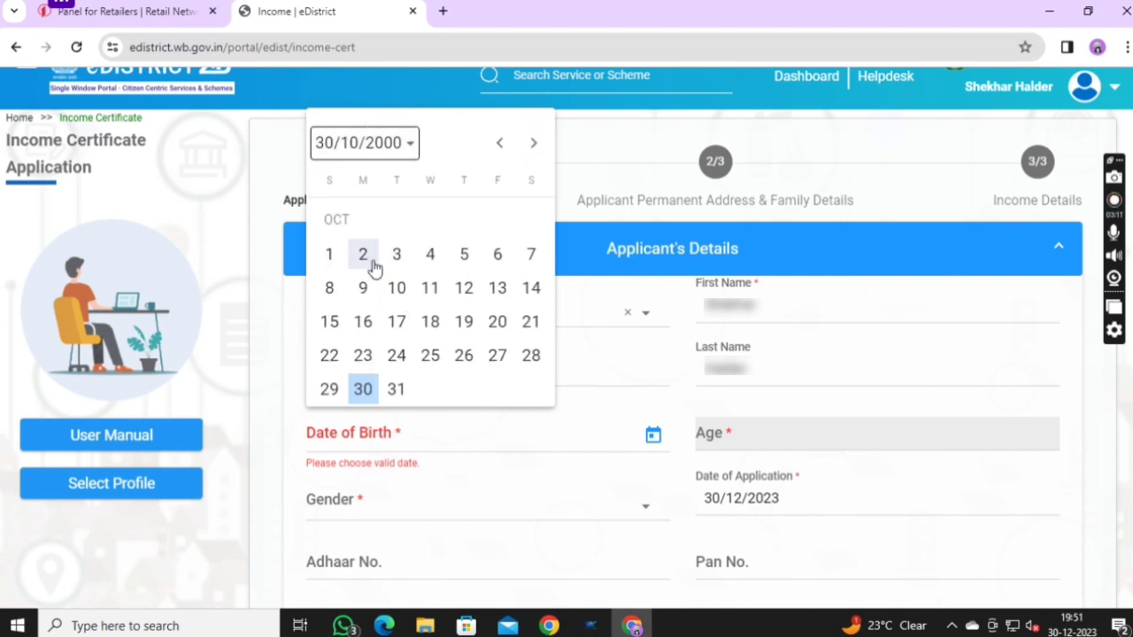
left_click(400, 290)
scroll(619, 469, "down", 1)
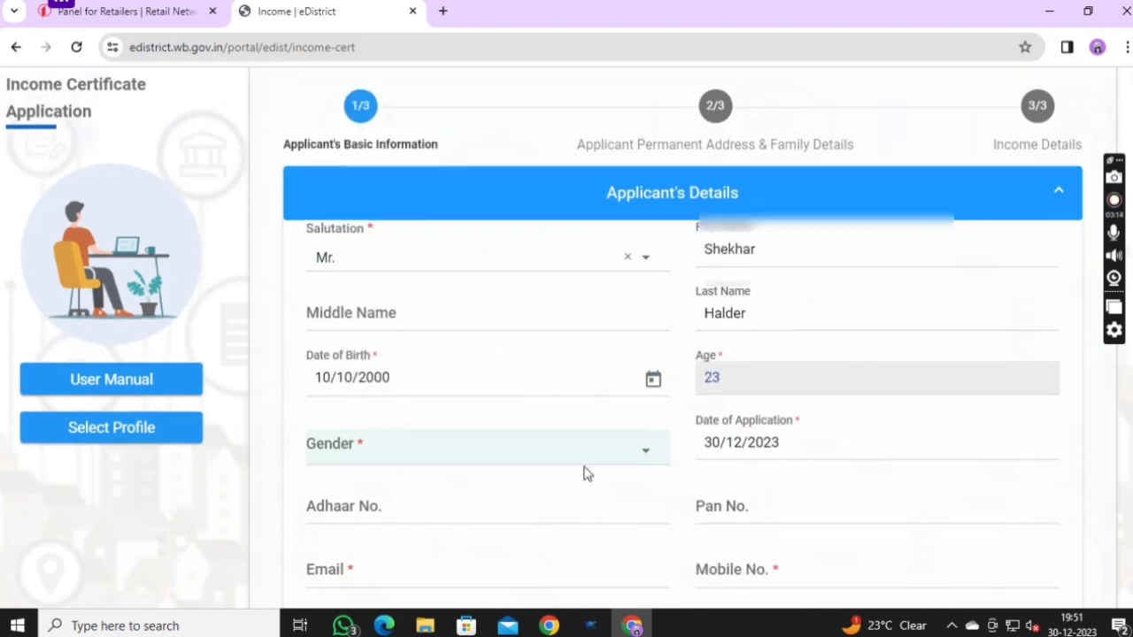
left_click(561, 432)
left_click(518, 464)
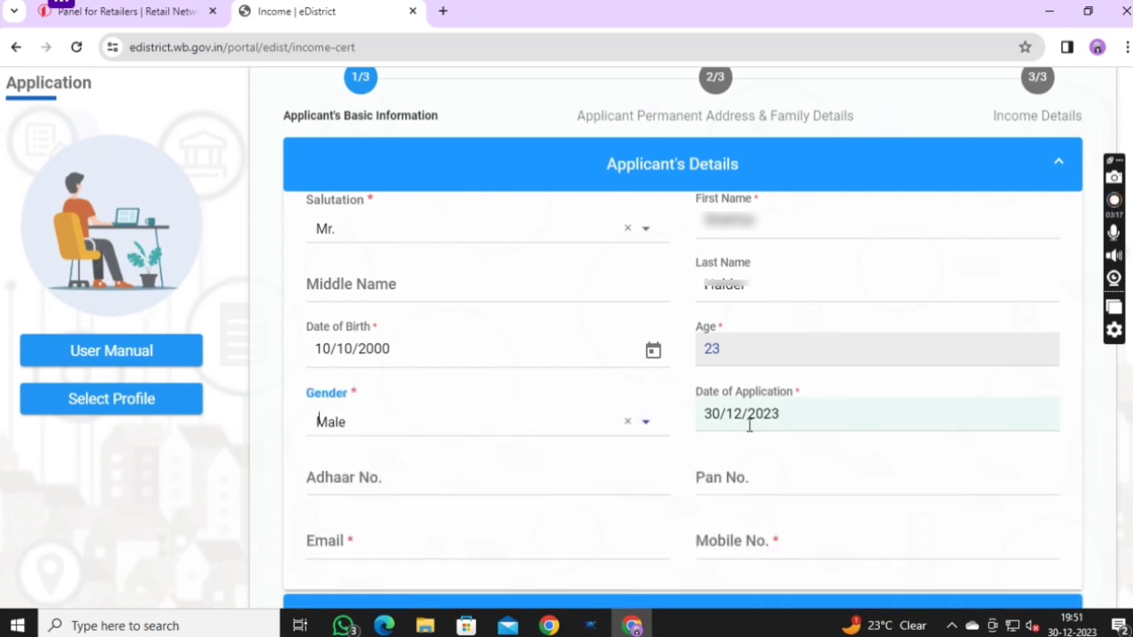
Enter the applicant's Aadhaar number, Gmail e-mail address and mobile number
left_click(546, 463)
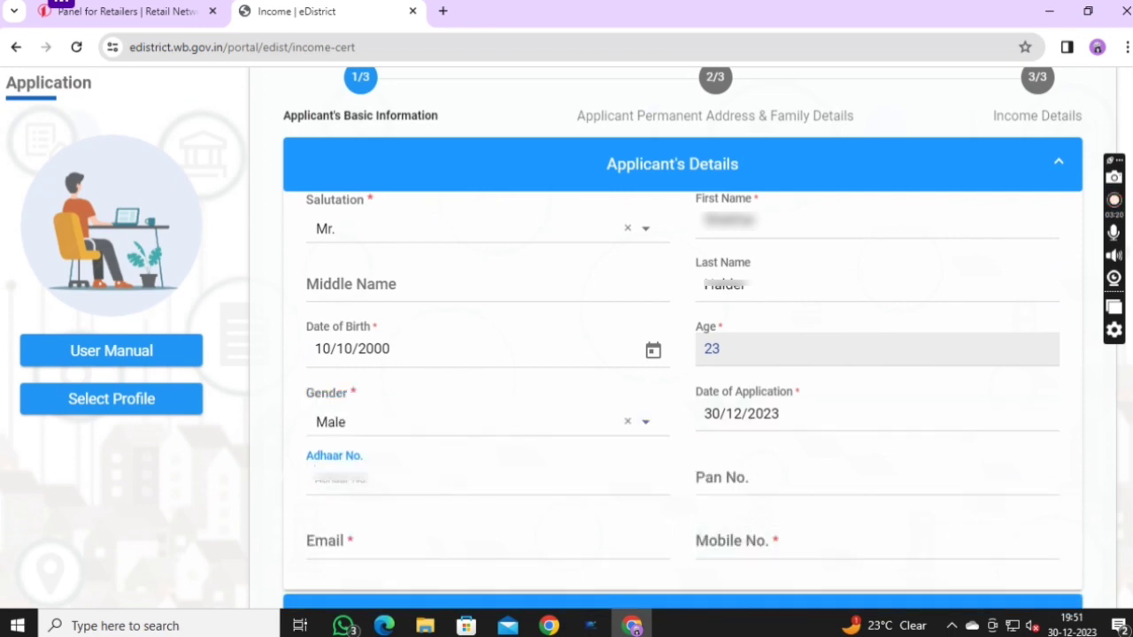
type("92")
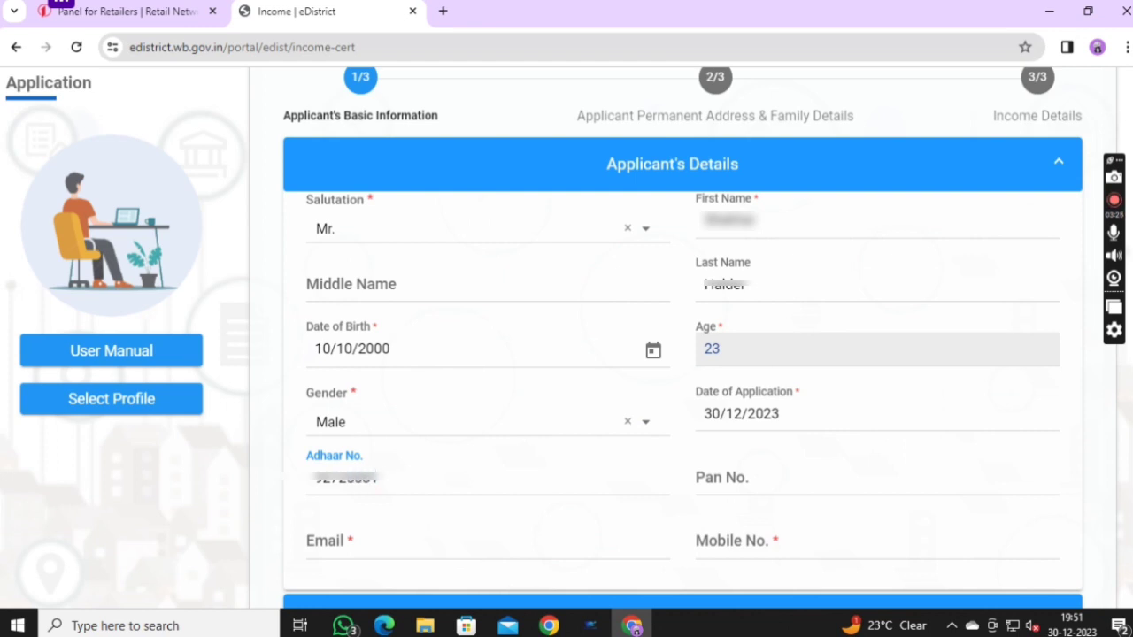
type("**********")
left_click(804, 484)
scroll(804, 495, "down", 1)
left_click(527, 453)
type("shekha")
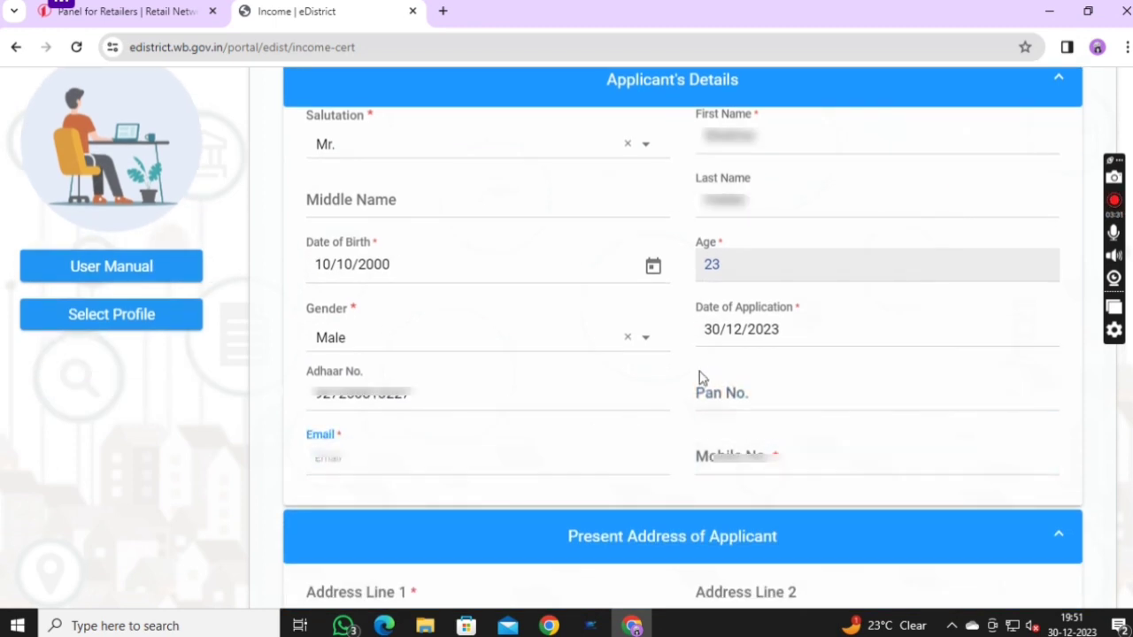
type("******")
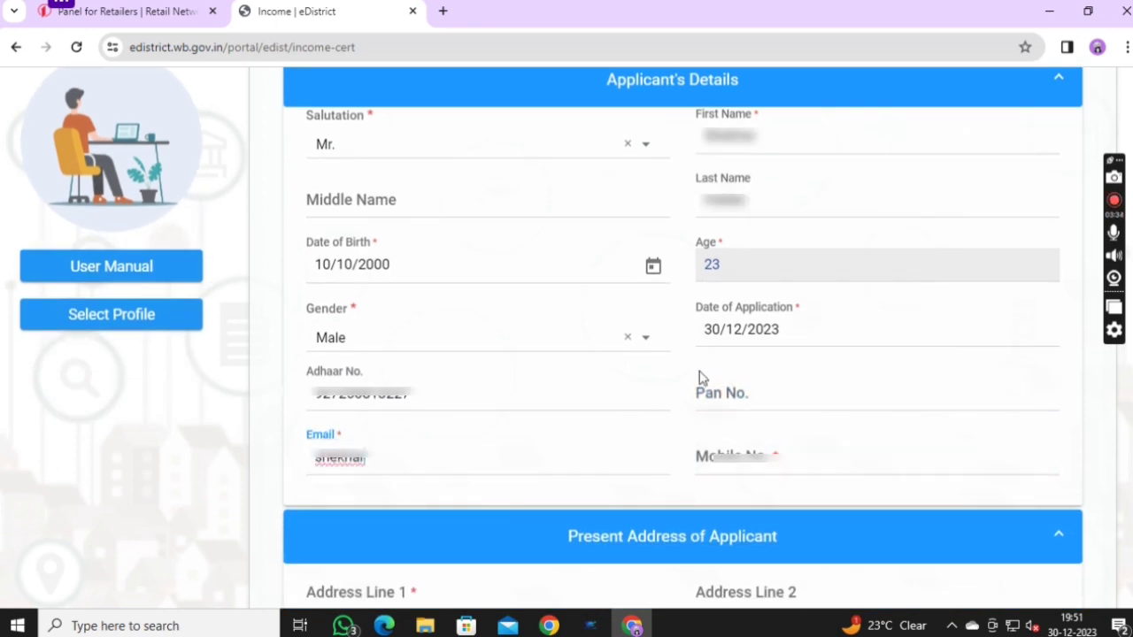
type("@")
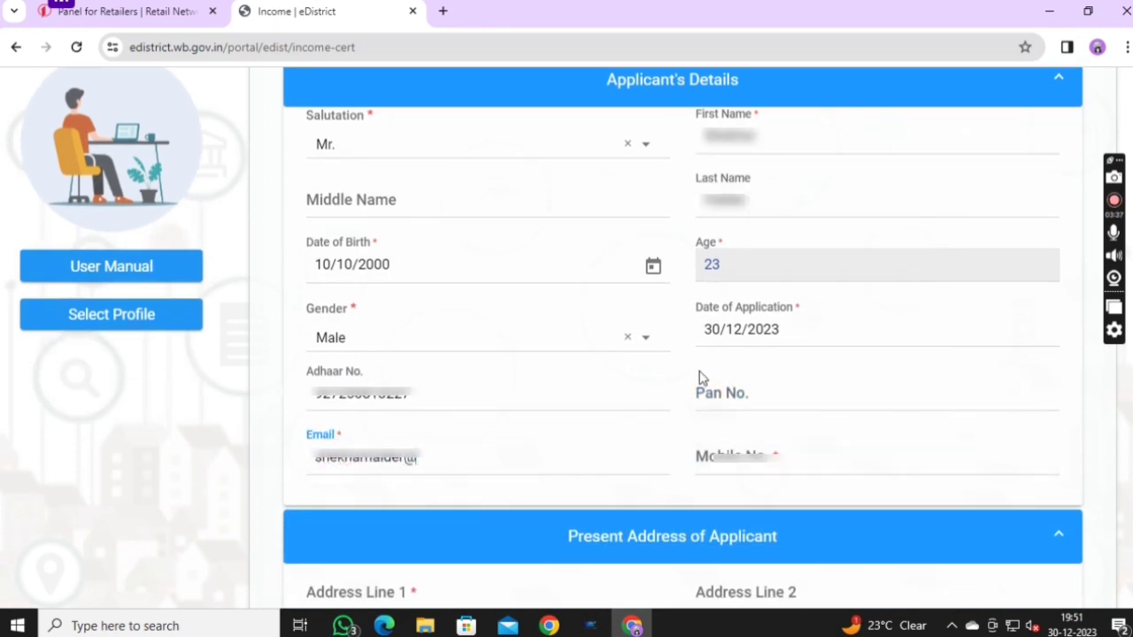
key("BackSpace")
type("***@gmail")
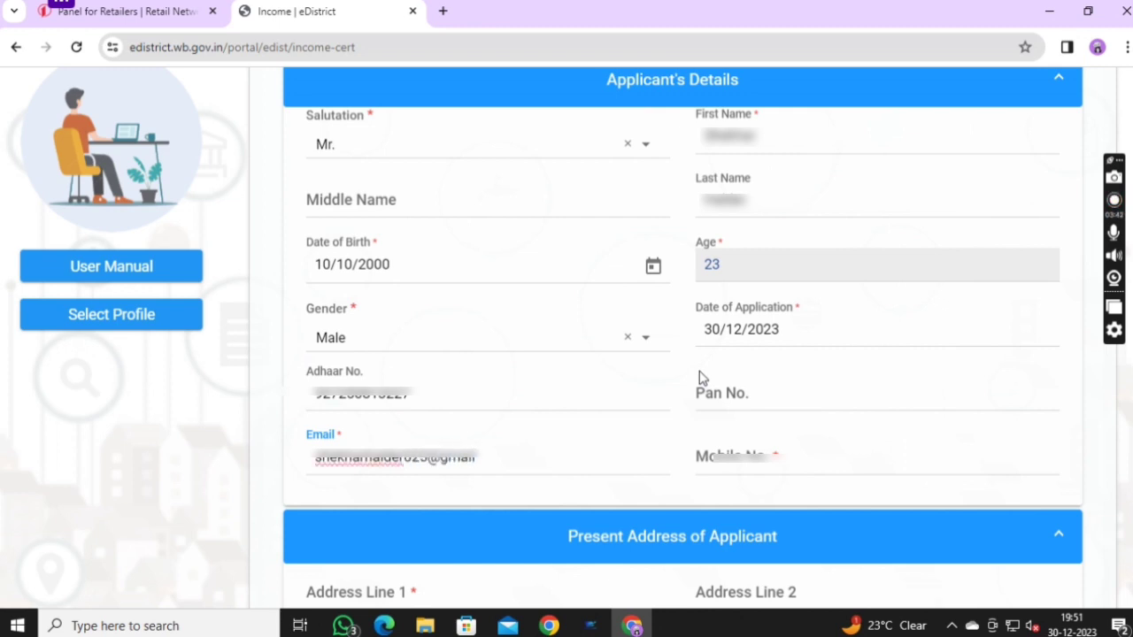
type(".com")
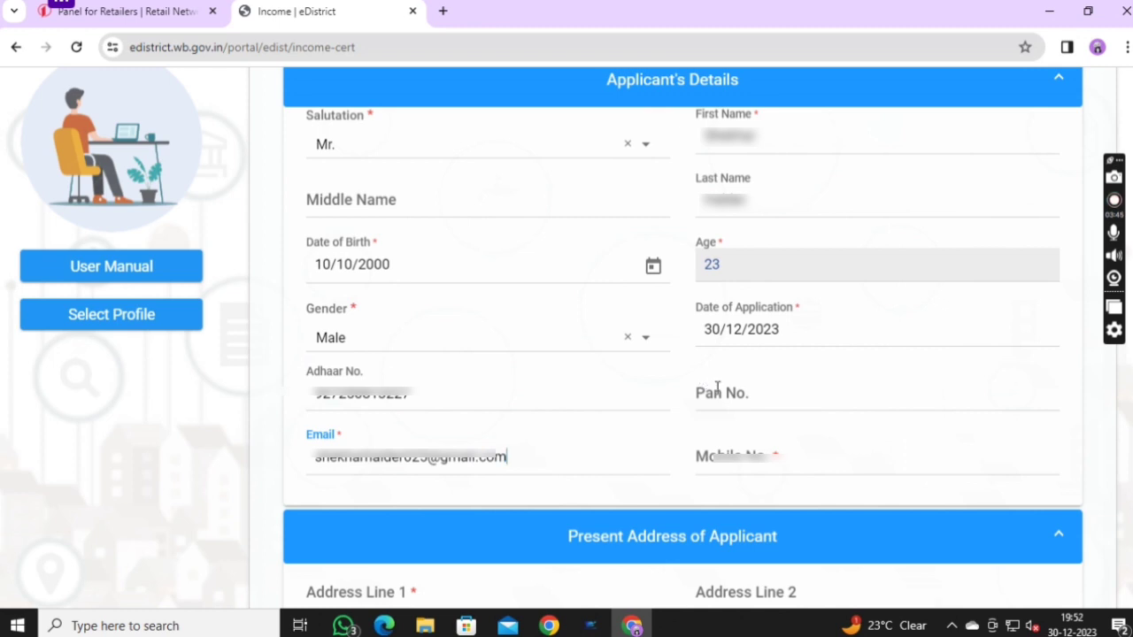
left_click(722, 456)
type("70")
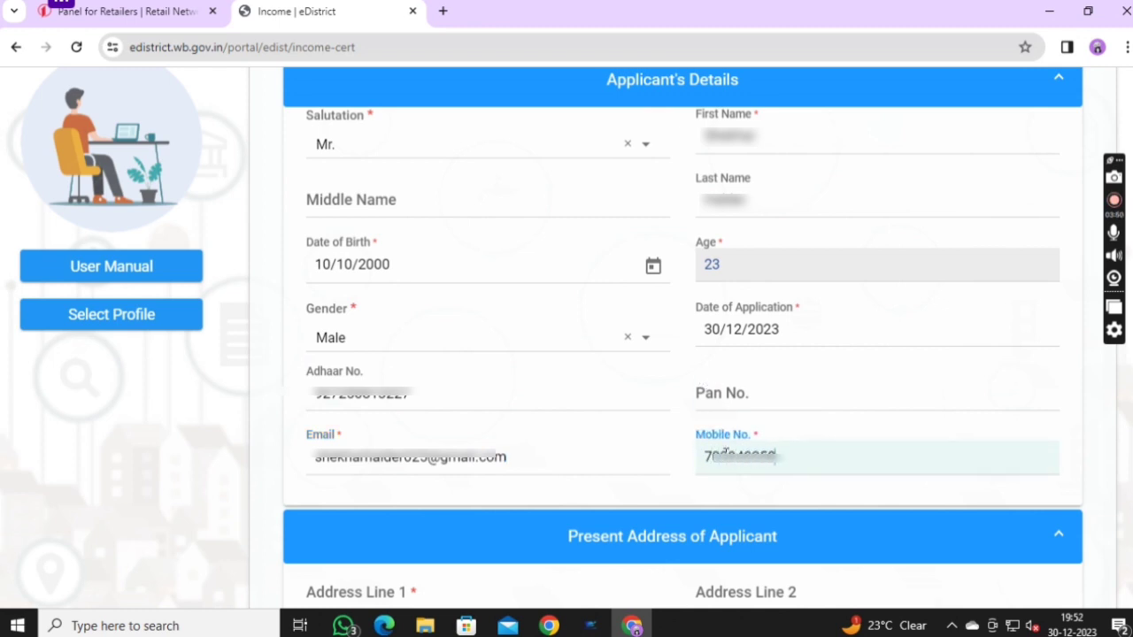
type("0")
Verify the applicant's mobile number with the six-digit one-time password
left_click(1053, 459)
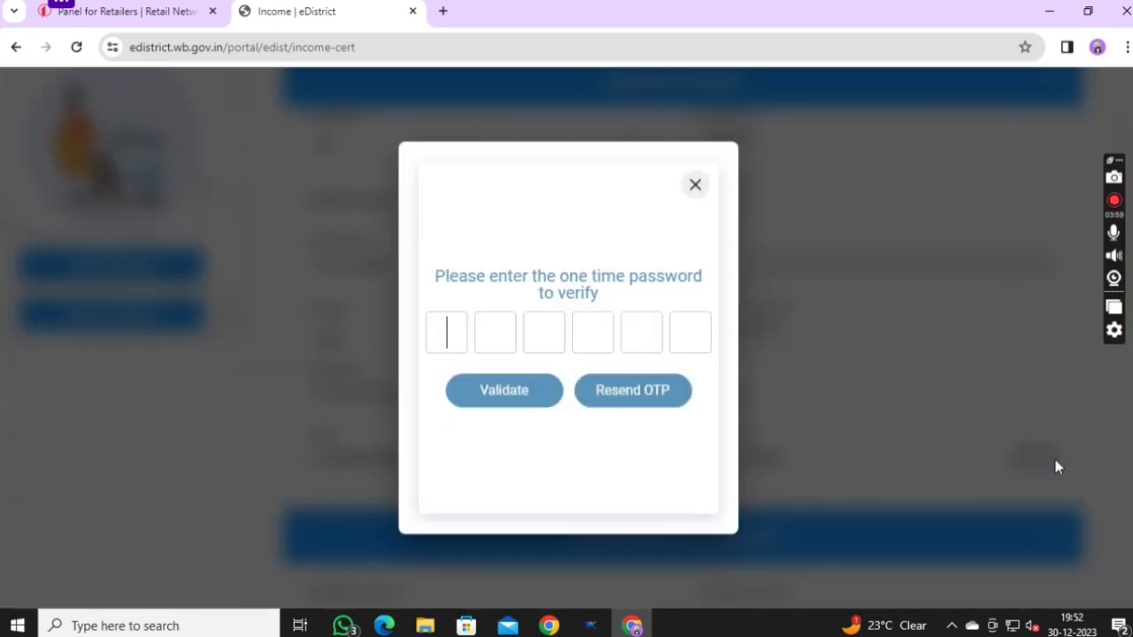
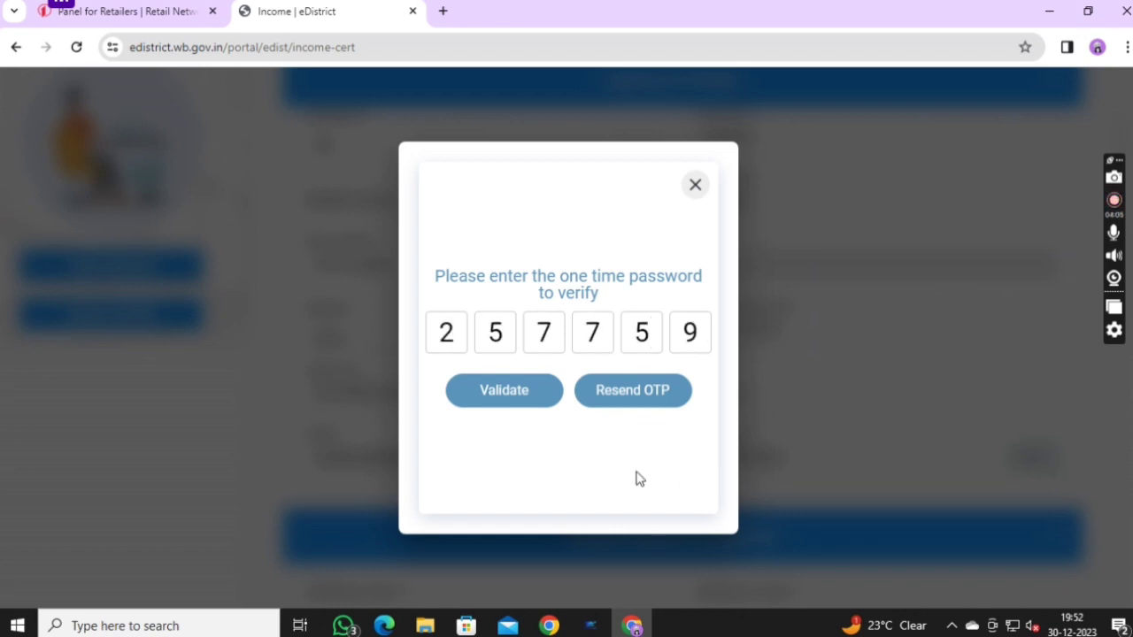
left_click(526, 389)
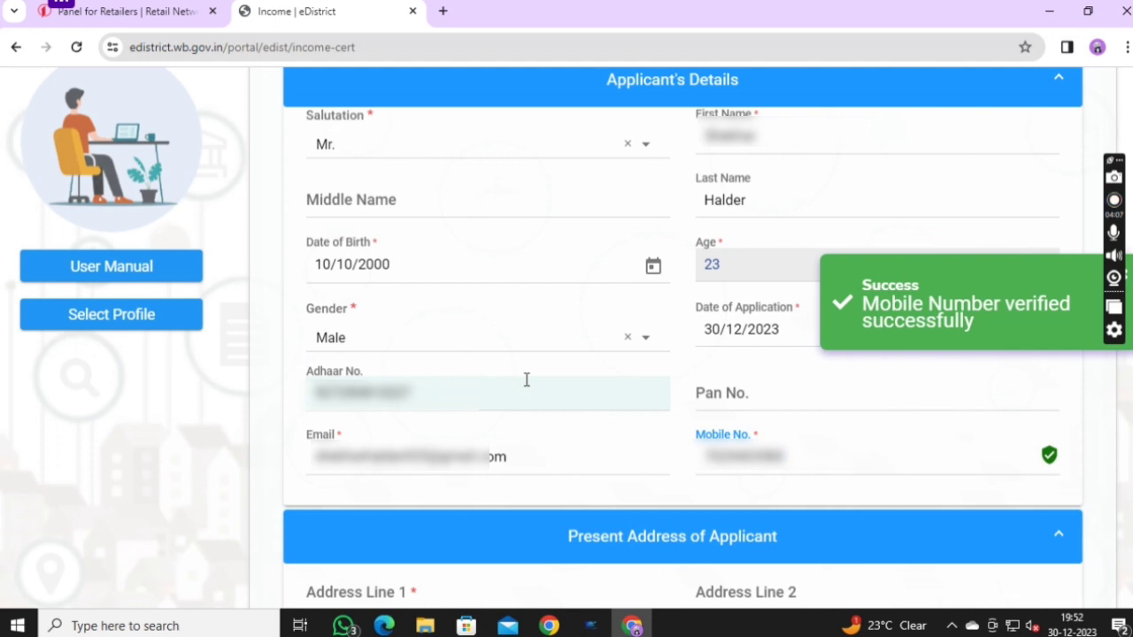
scroll(526, 380, "down", 2)
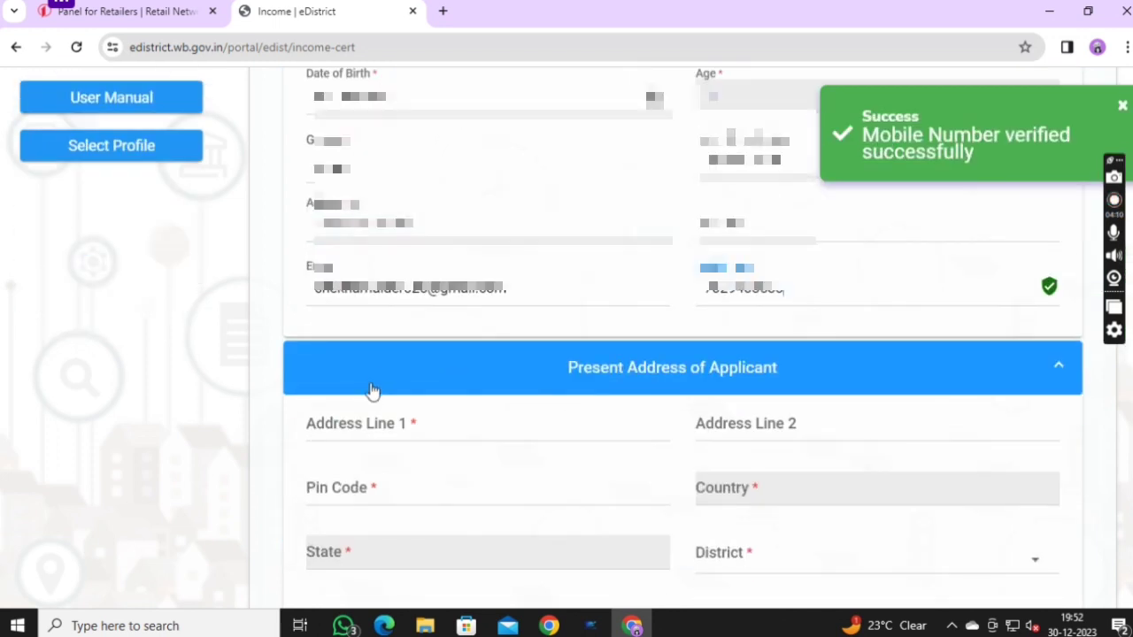
Enter the applicant's two present address lines and the pin code
left_click(384, 432)
type("Hod")
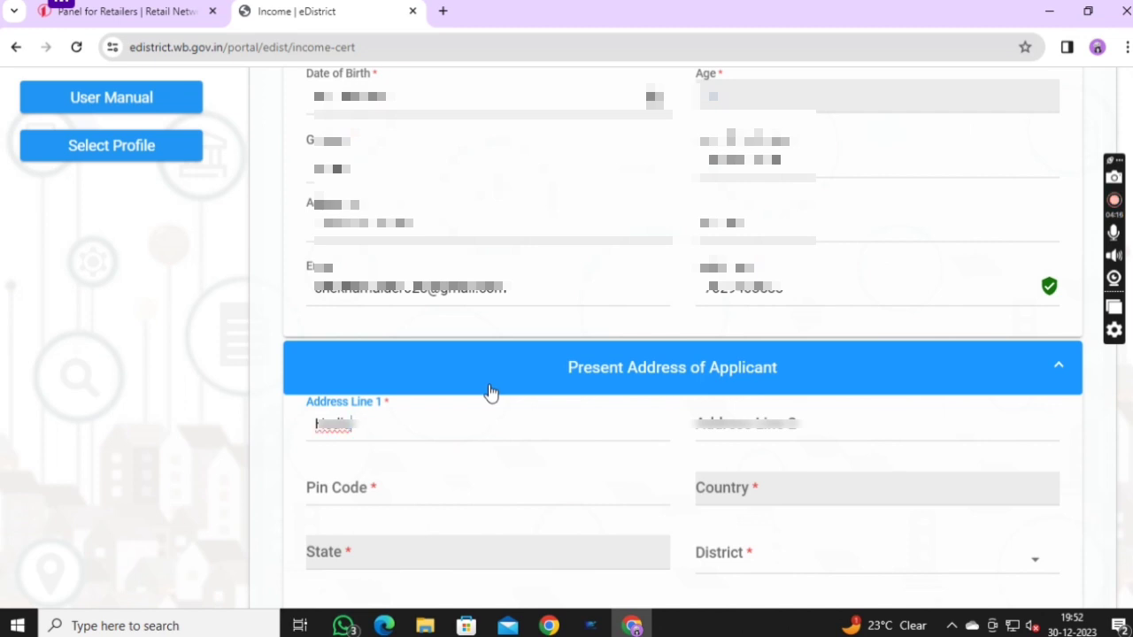
left_click(775, 418)
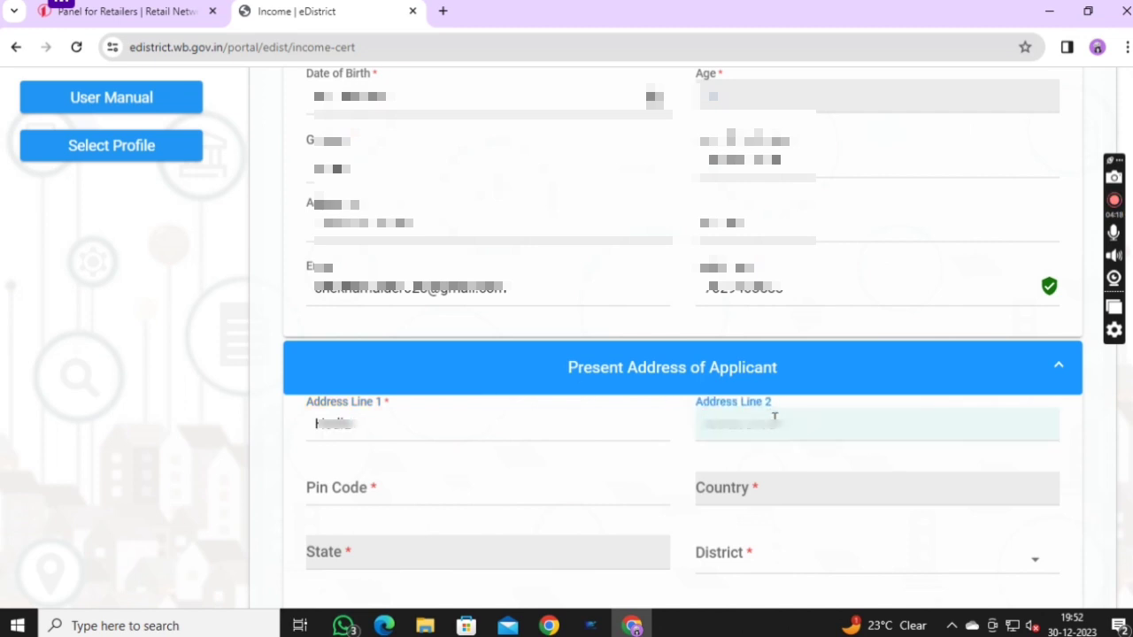
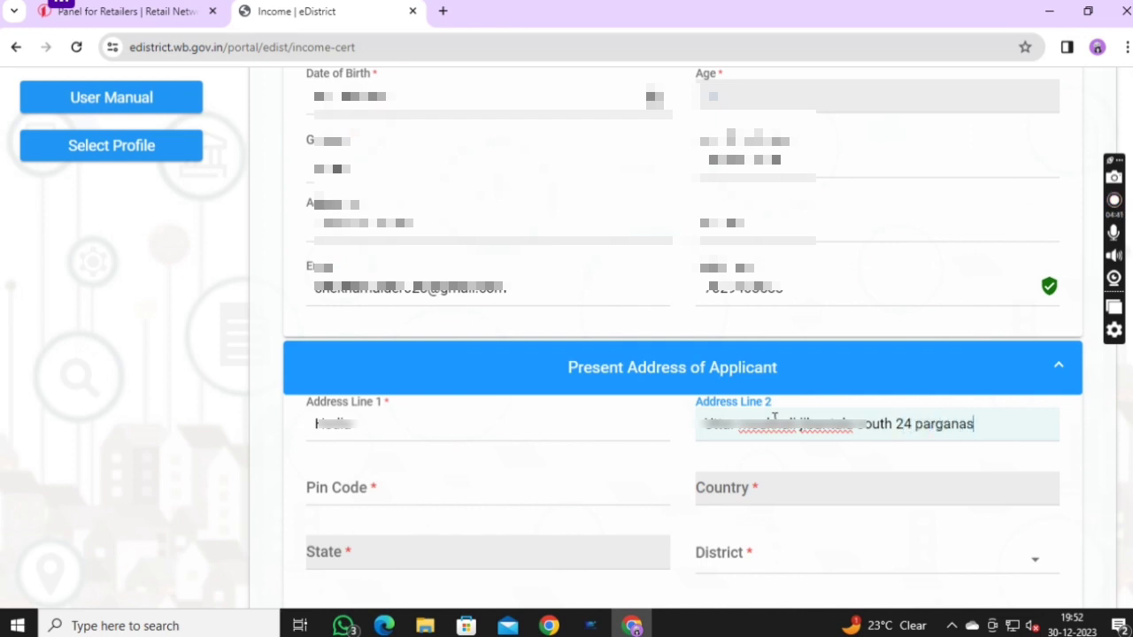
left_click(577, 471)
type("74")
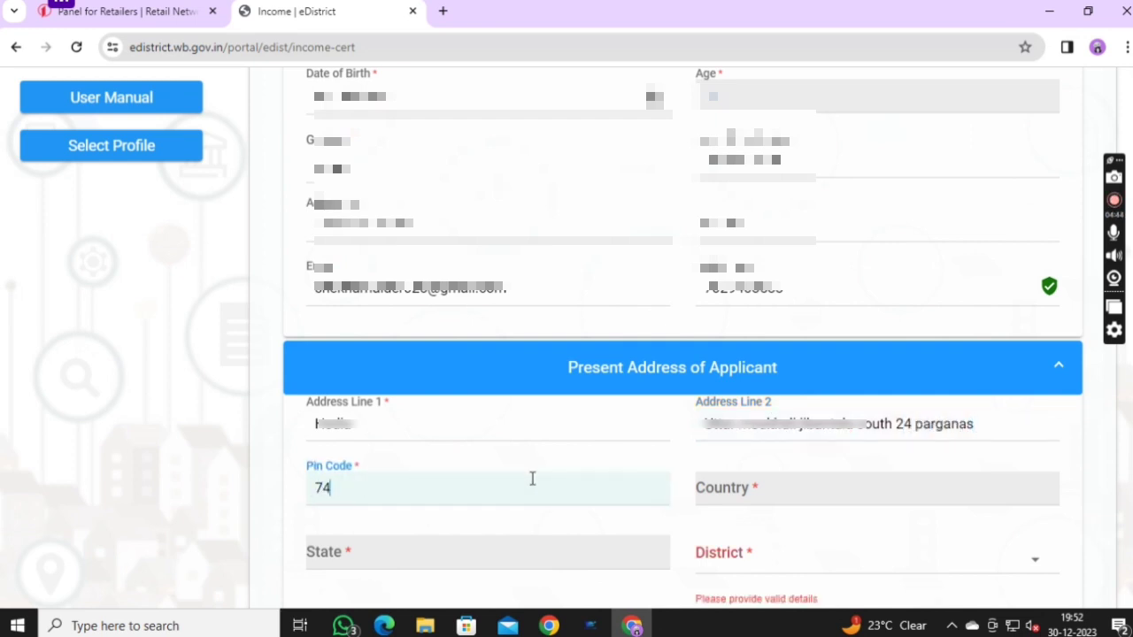
type("3329")
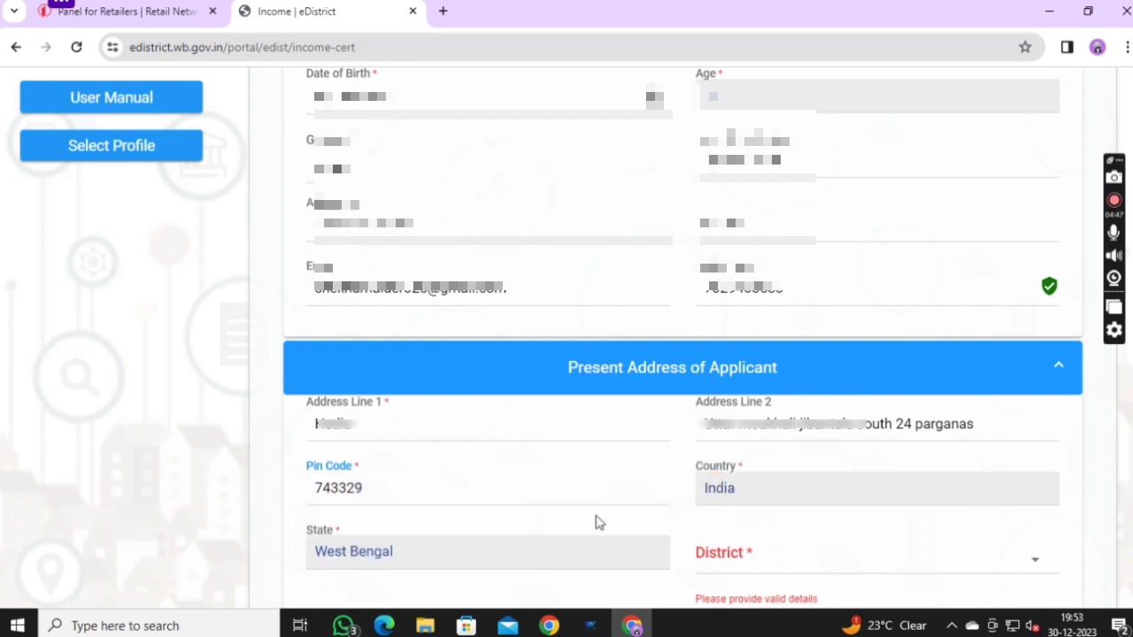
Choose district South 24 Parganas, sub-division Canning, area Rural and local body type Block
scroll(601, 522, "down", 1)
left_click(837, 487)
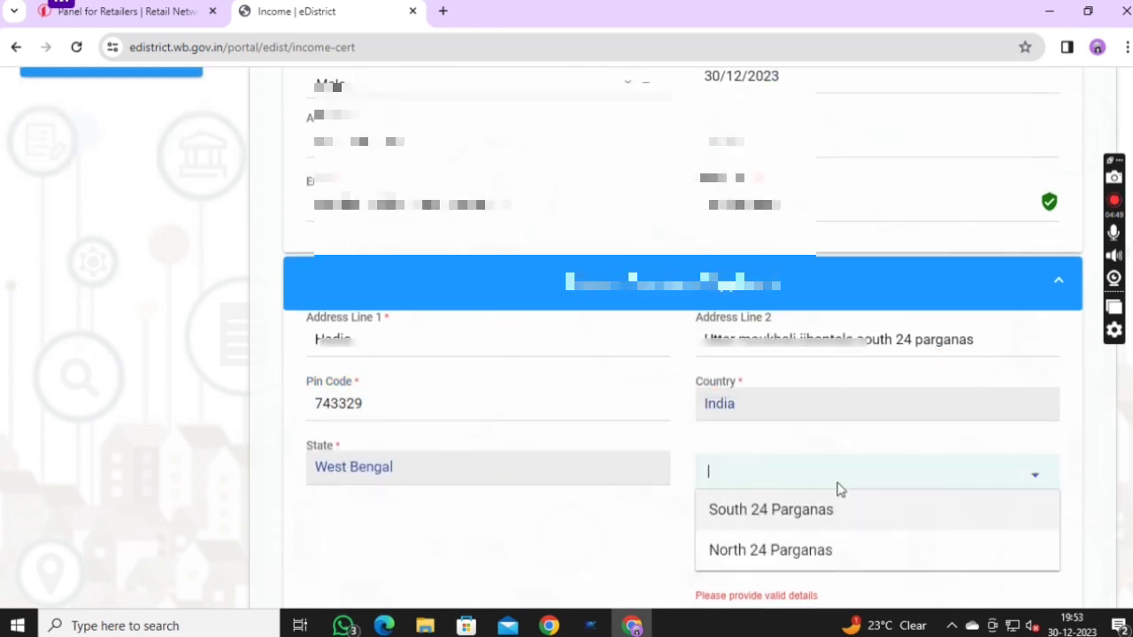
left_click(804, 526)
scroll(763, 489, "down", 2)
left_click(504, 382)
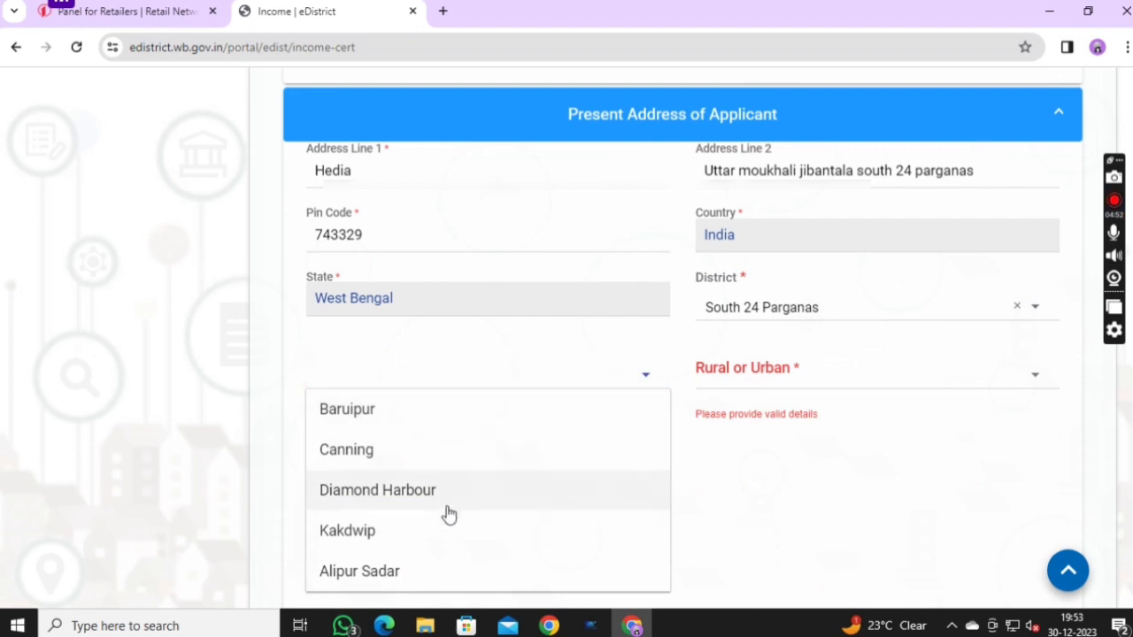
scroll(445, 509, "down", 1)
scroll(451, 398, "down", 1)
left_click(465, 291)
left_click(784, 200)
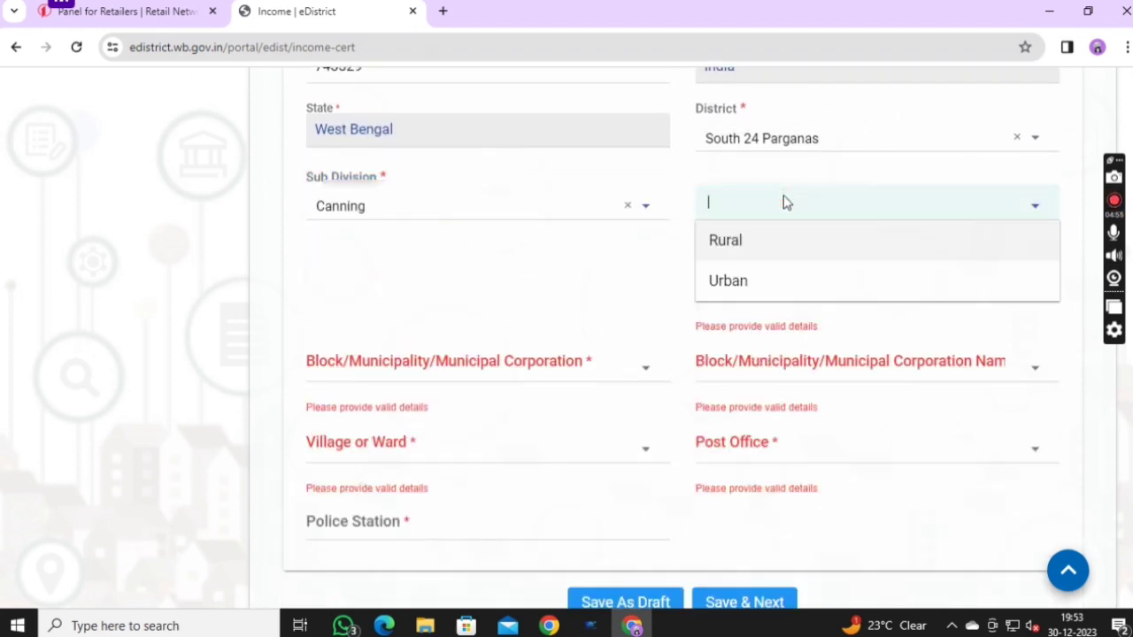
left_click(774, 245)
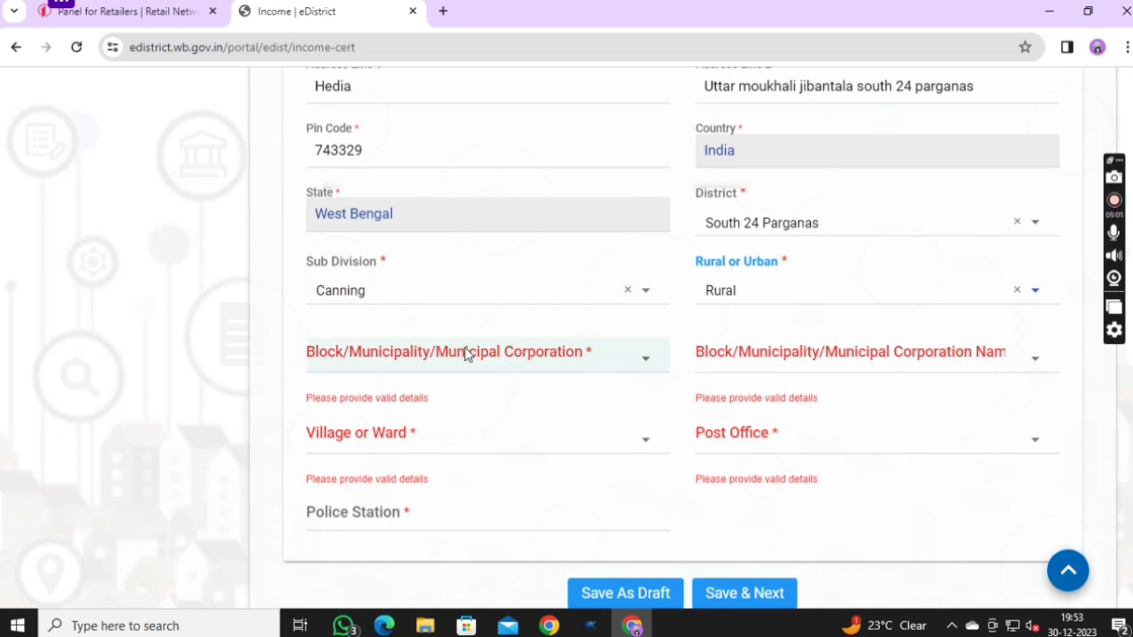
left_click(467, 354)
left_click(467, 392)
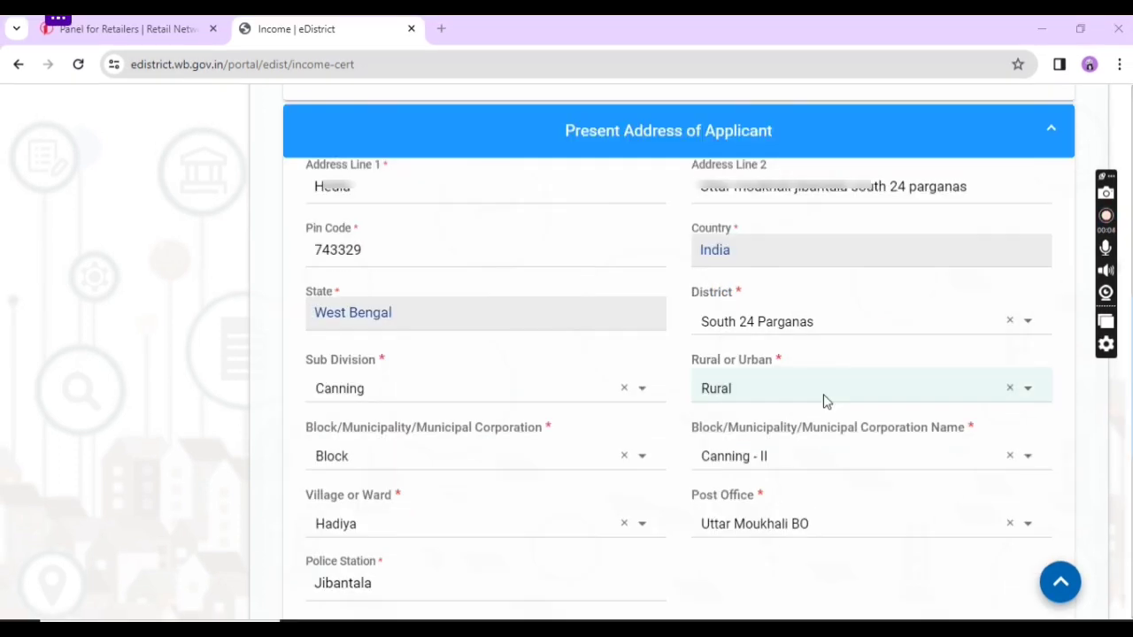
Select the block name, village and post office, then save the present address
left_click(823, 401)
left_click(784, 425)
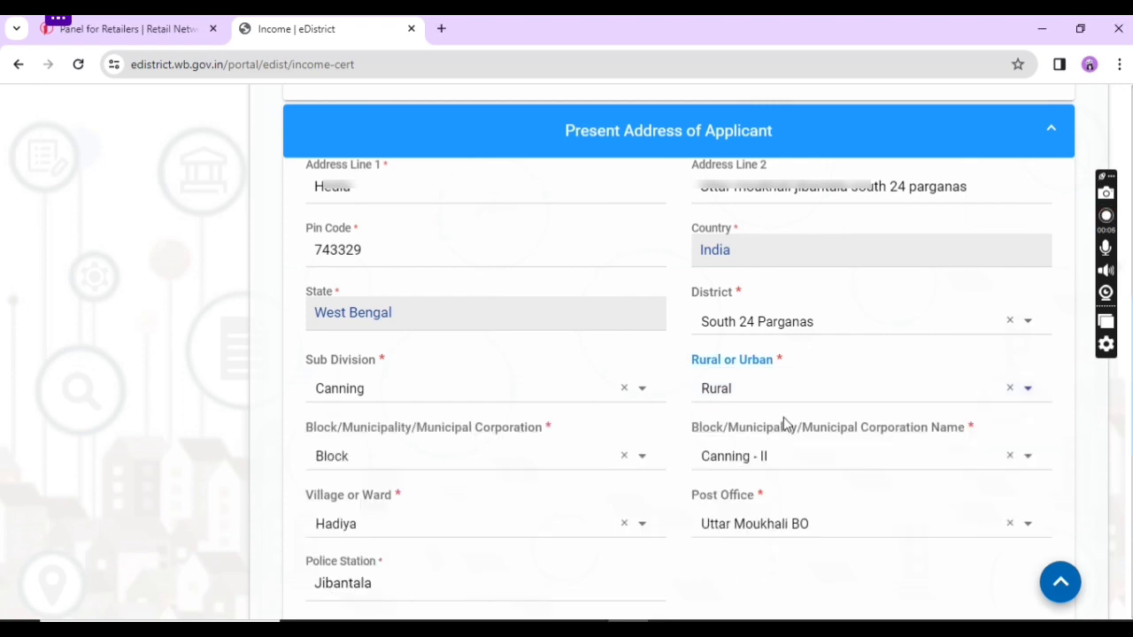
left_click(471, 447)
left_click(454, 483)
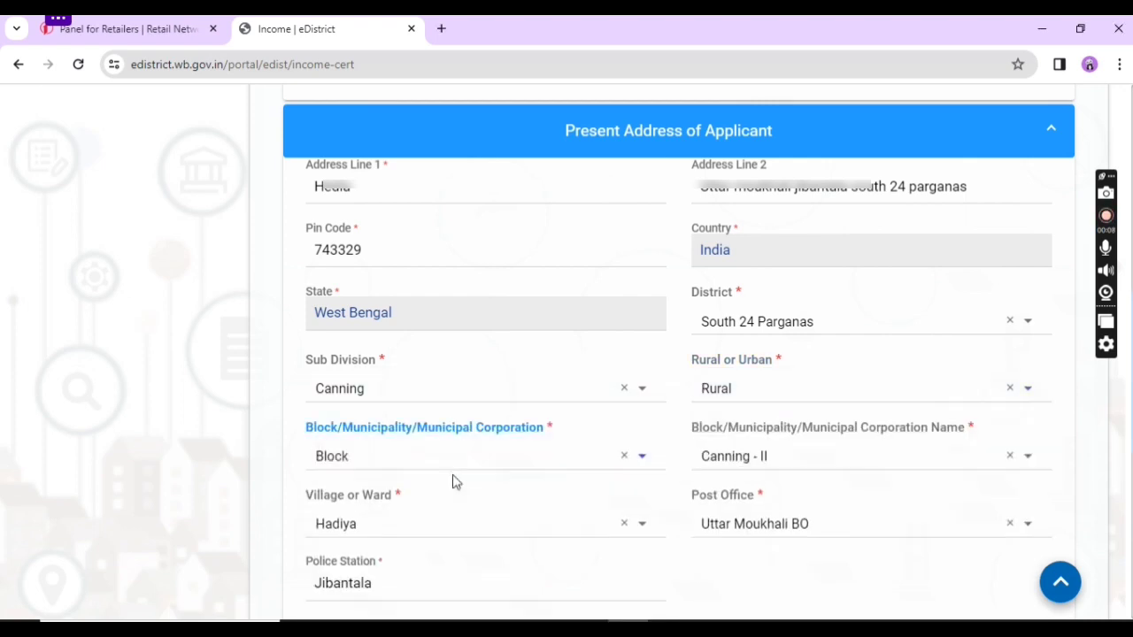
left_click(773, 473)
scroll(785, 531, "down", 1)
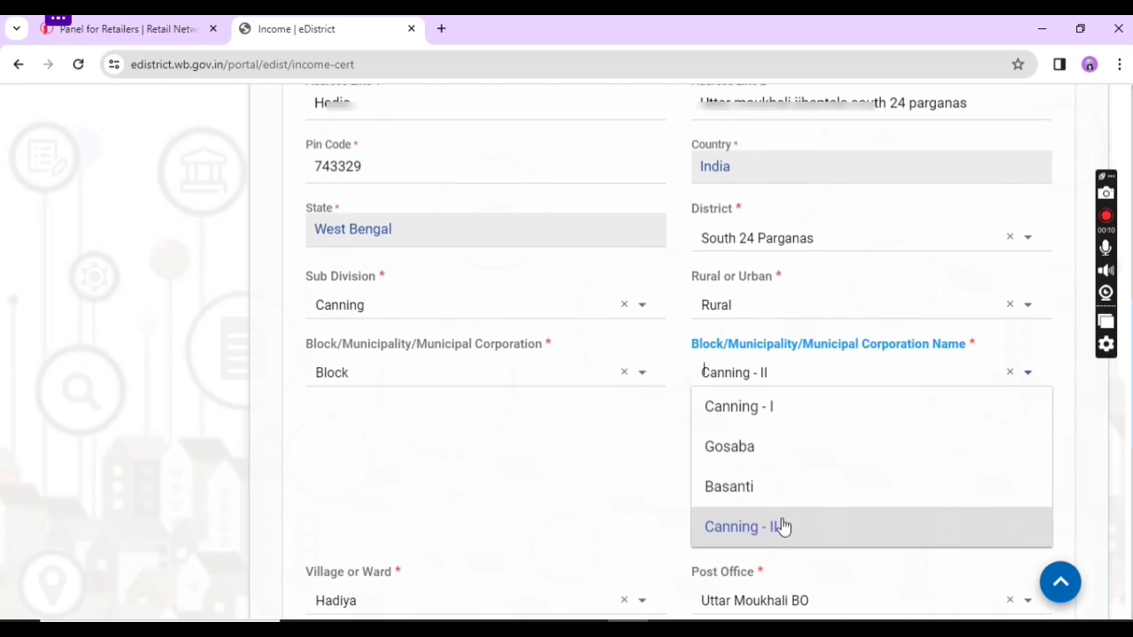
left_click(782, 527)
left_click(538, 432)
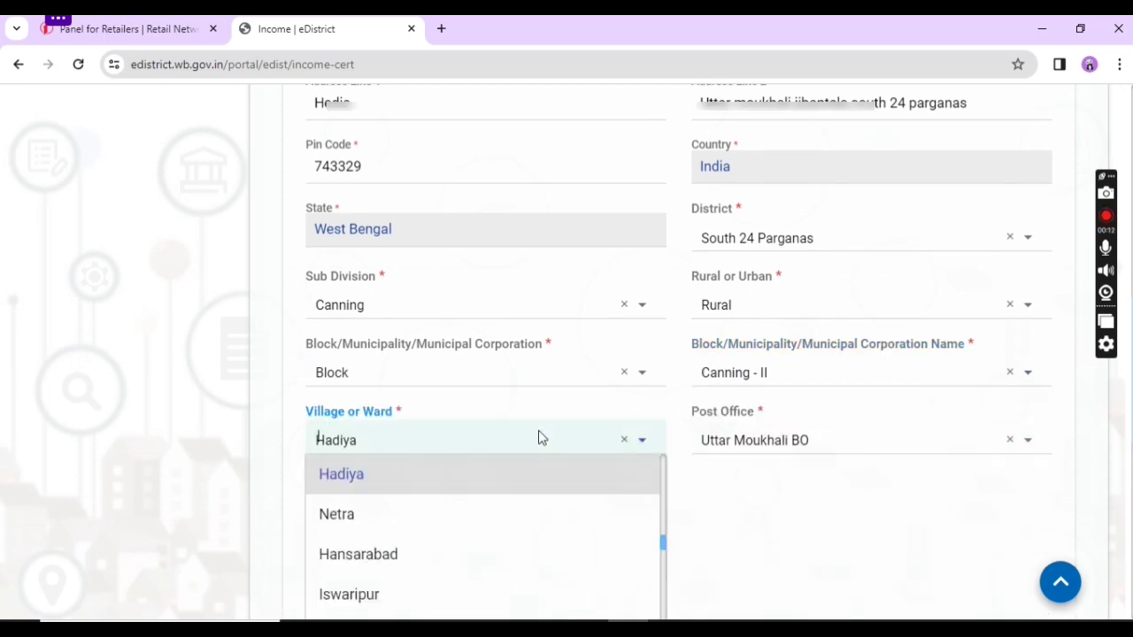
left_click(498, 478)
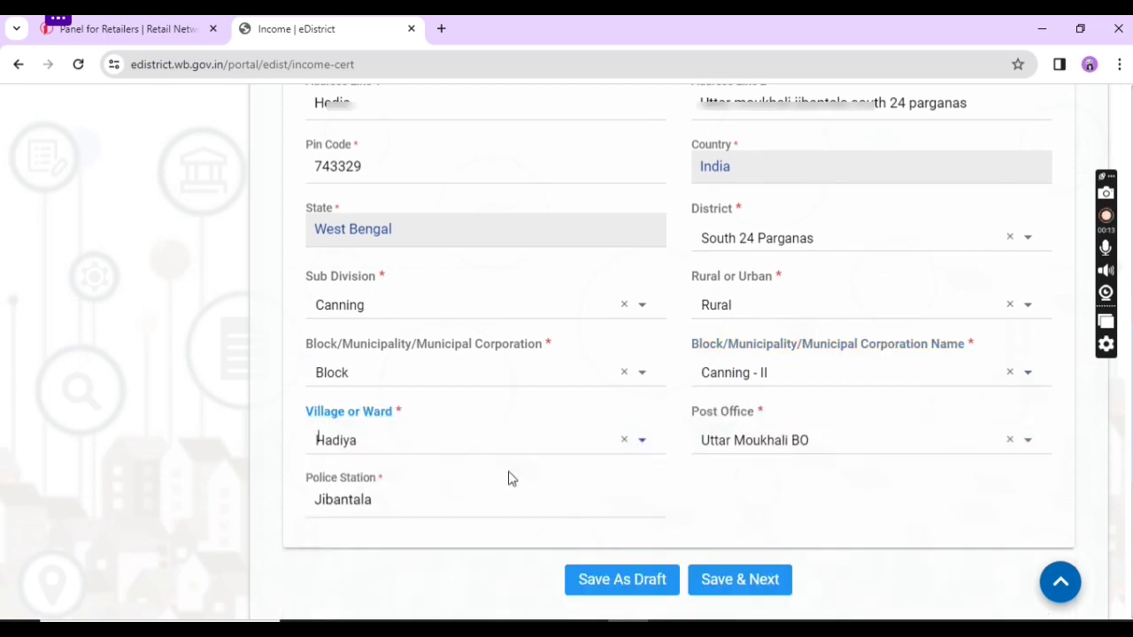
left_click(819, 441)
left_click(821, 475)
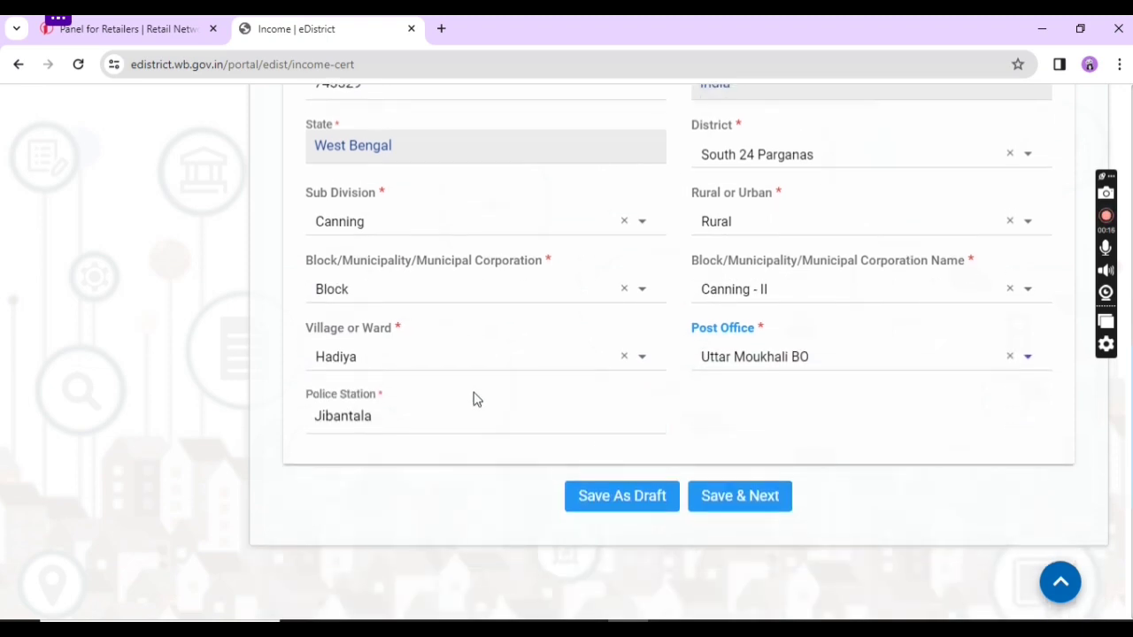
left_click(550, 434)
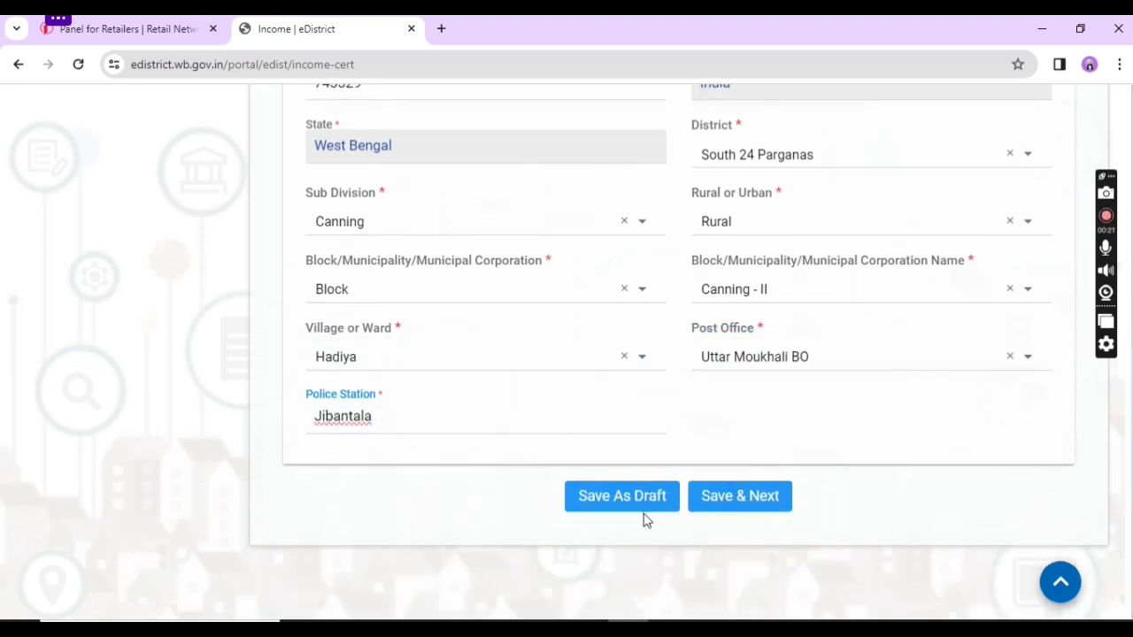
left_click(728, 506)
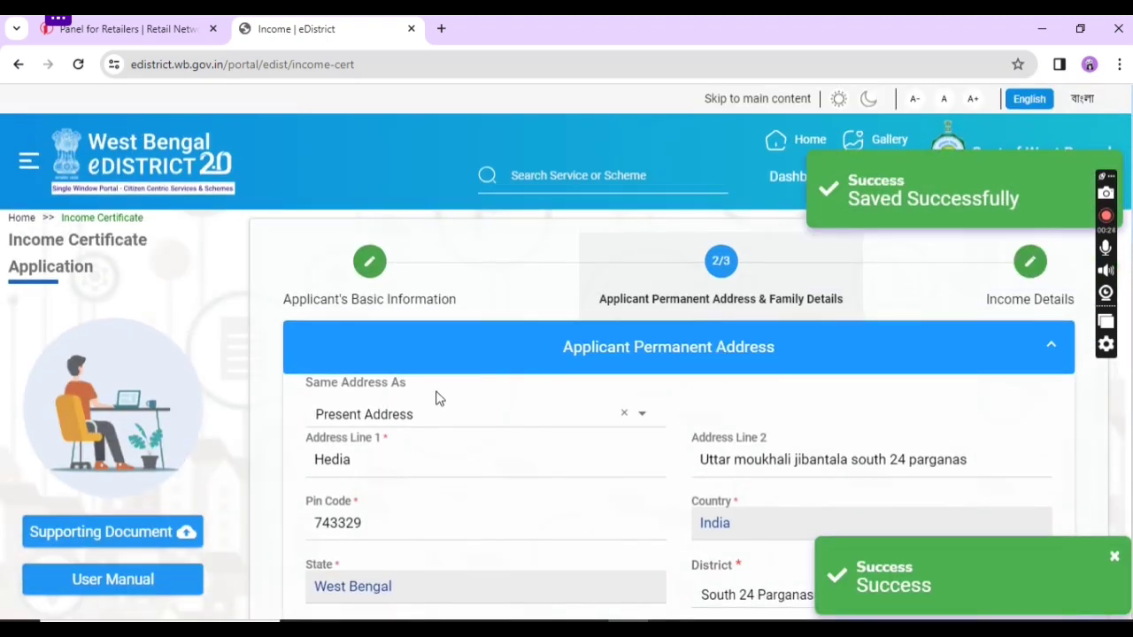
Set the permanent address's Same Address As option to Present Address
left_click(557, 424)
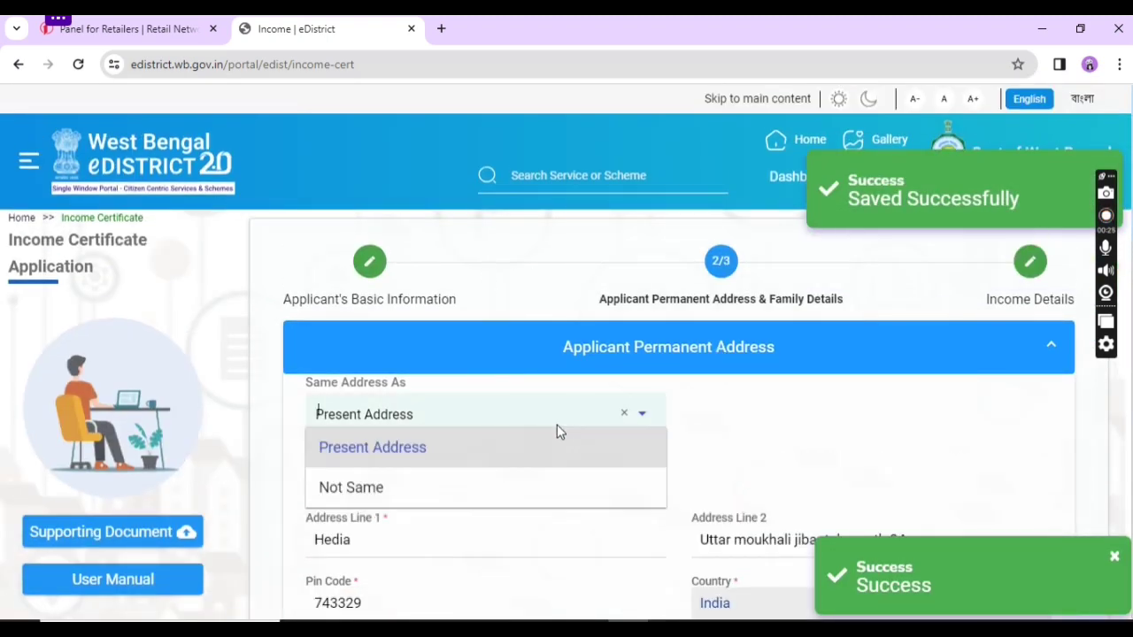
left_click(477, 493)
scroll(770, 389, "down", 3)
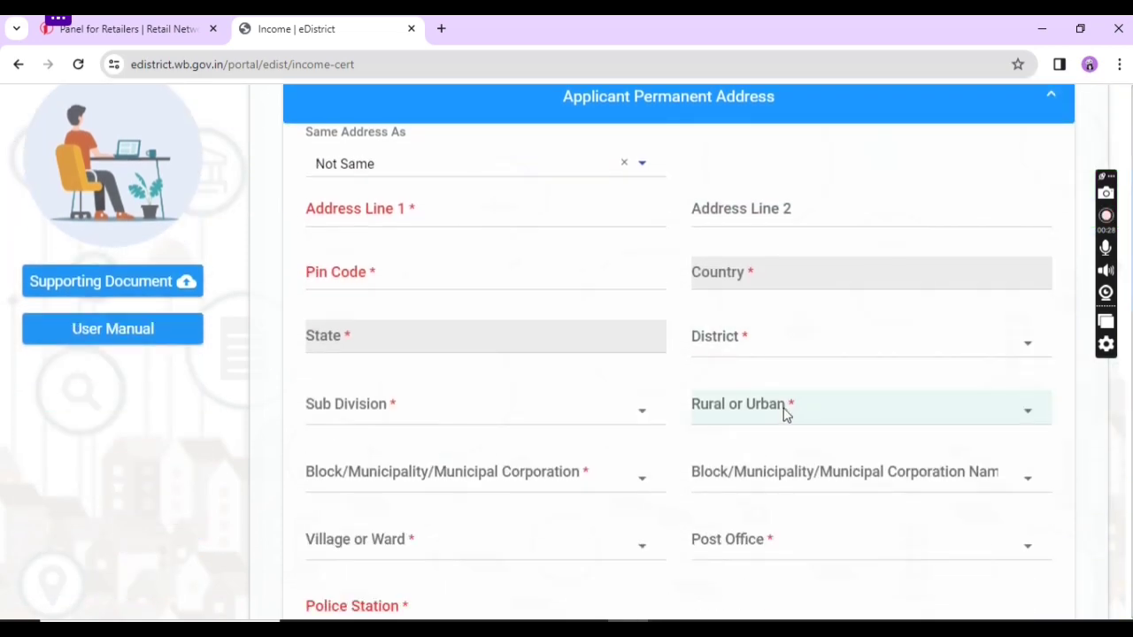
scroll(233, 298, "up", 3)
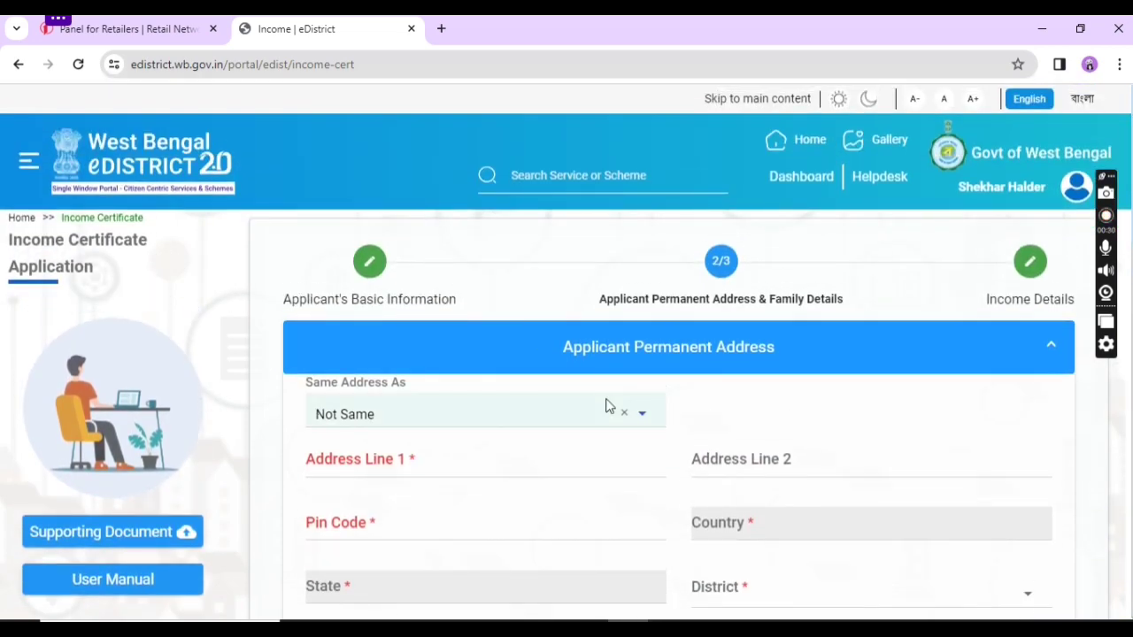
left_click(552, 412)
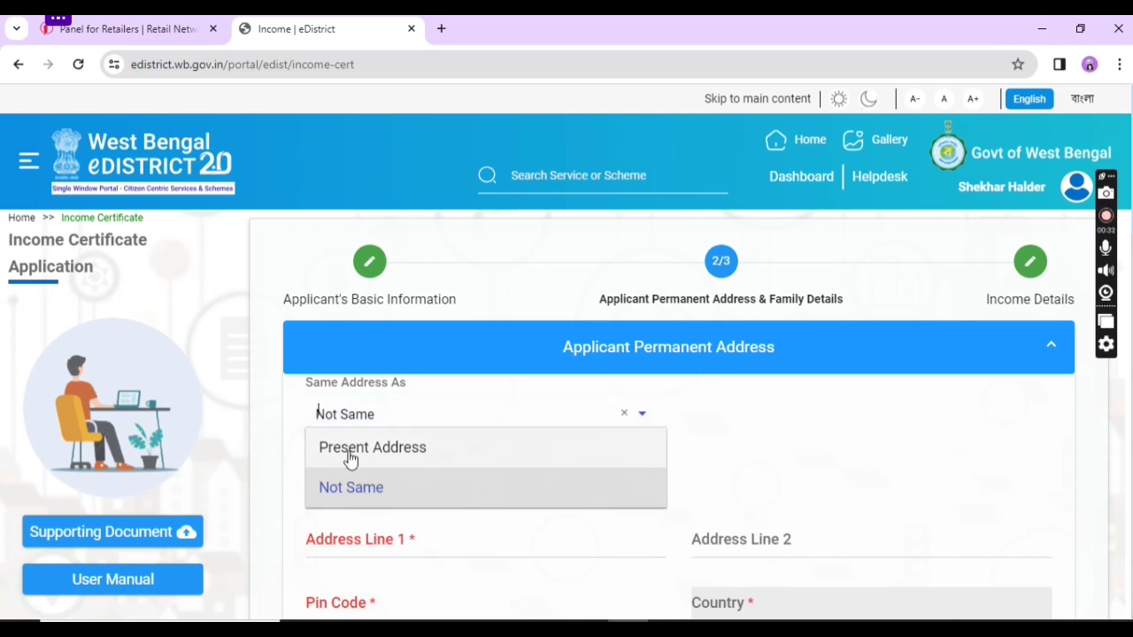
scroll(584, 465, "down", 5)
scroll(592, 460, "up", 3)
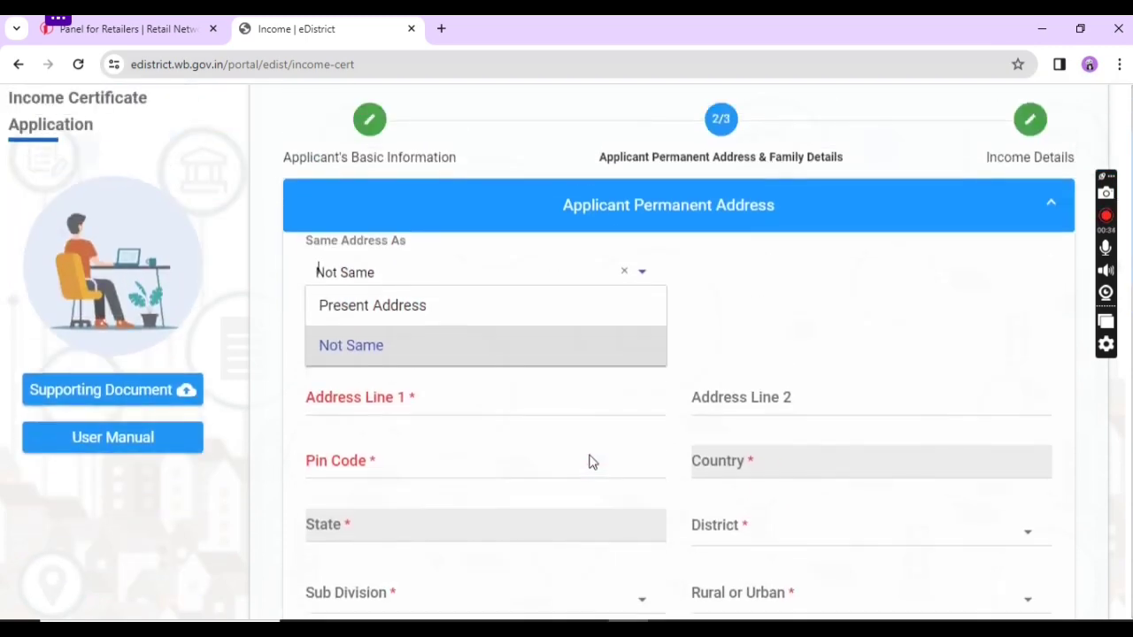
scroll(592, 460, "up", 1)
left_click(470, 378)
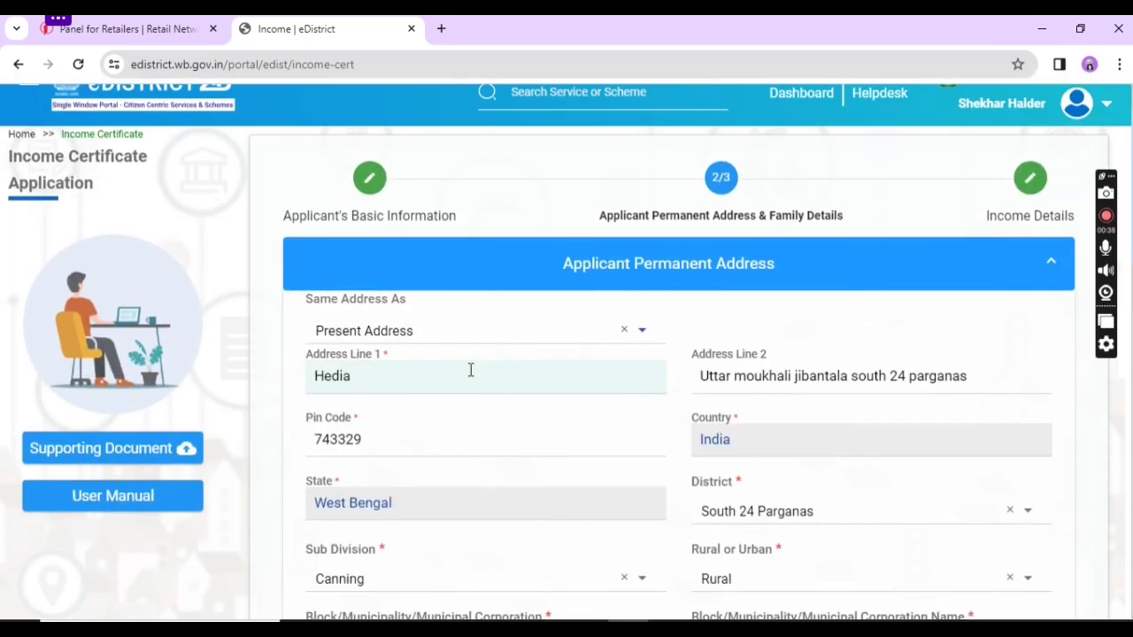
Keep YES for Applicant is Minor/Student under Applicant's Other Details
scroll(615, 425, "down", 5)
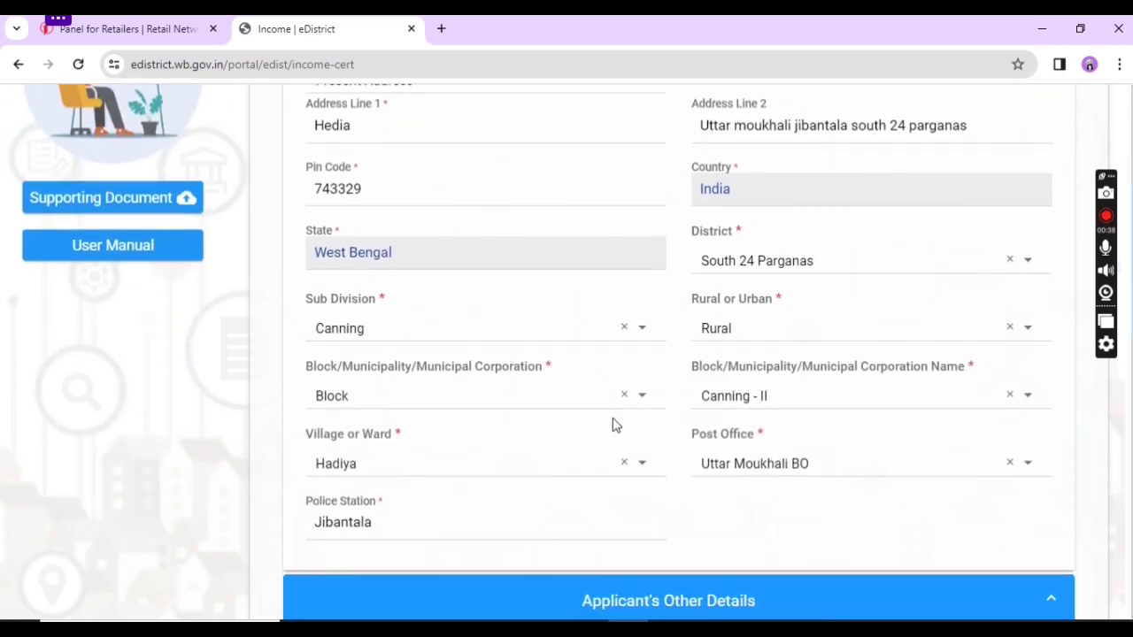
scroll(595, 423, "down", 1)
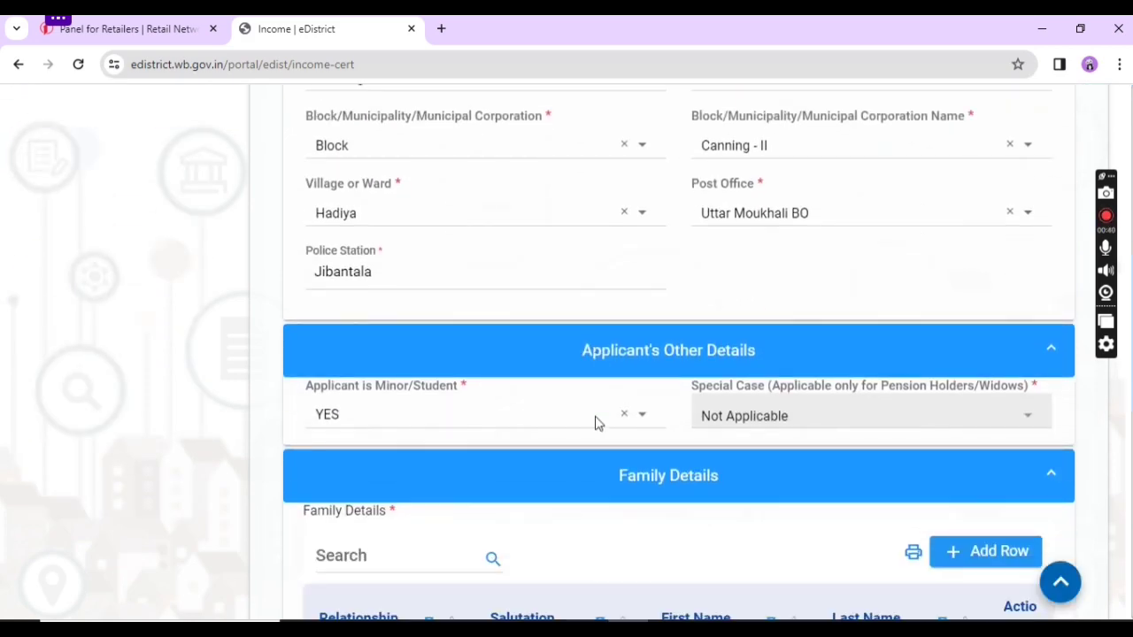
scroll(597, 424, "down", 1)
scroll(596, 425, "down", 1)
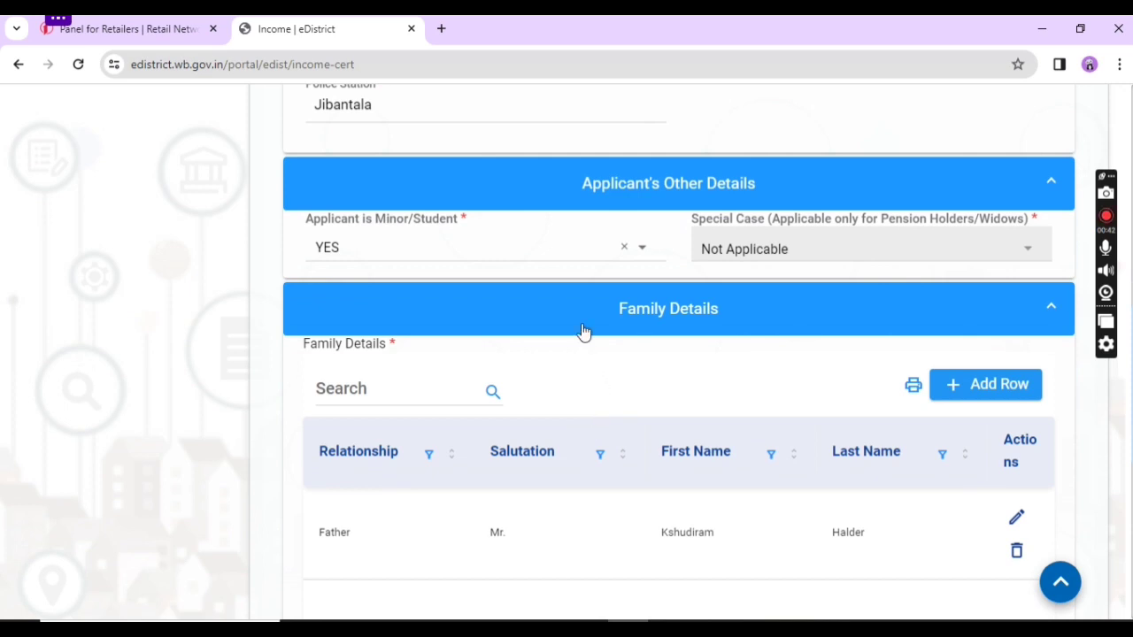
left_click(563, 250)
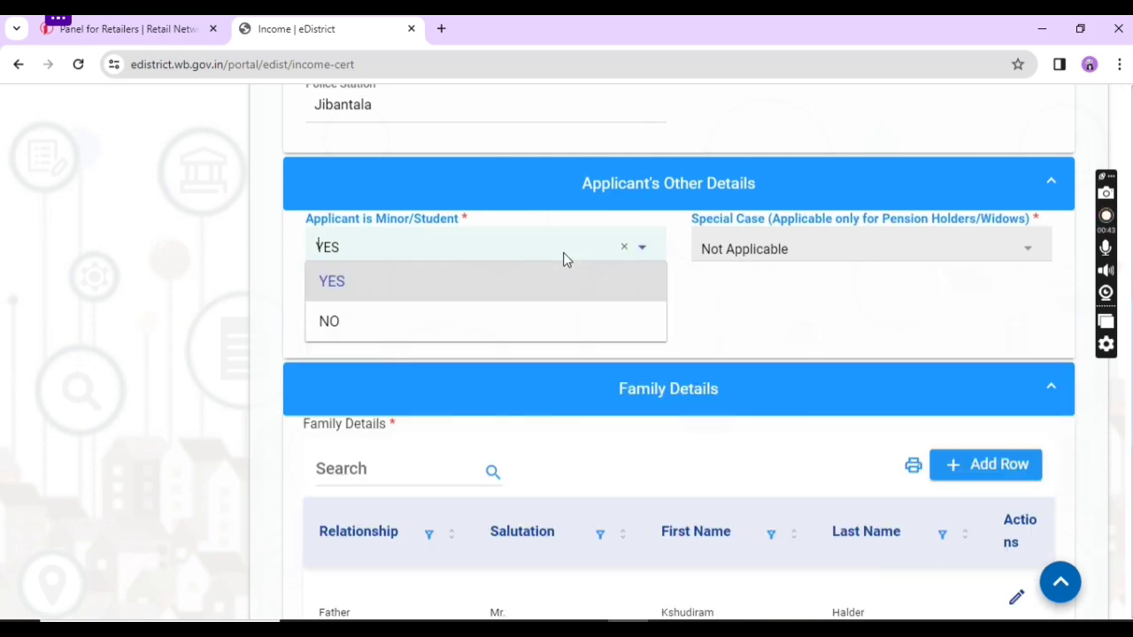
left_click(383, 286)
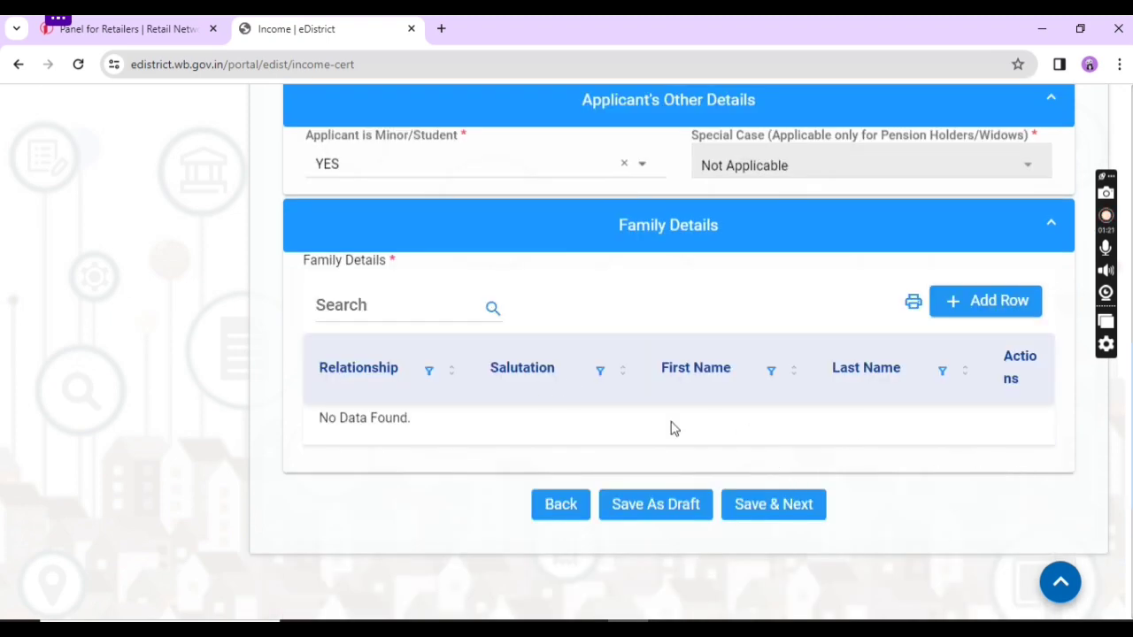
Add a Family Details row with relationship Father and salutation Mr
left_click(986, 311)
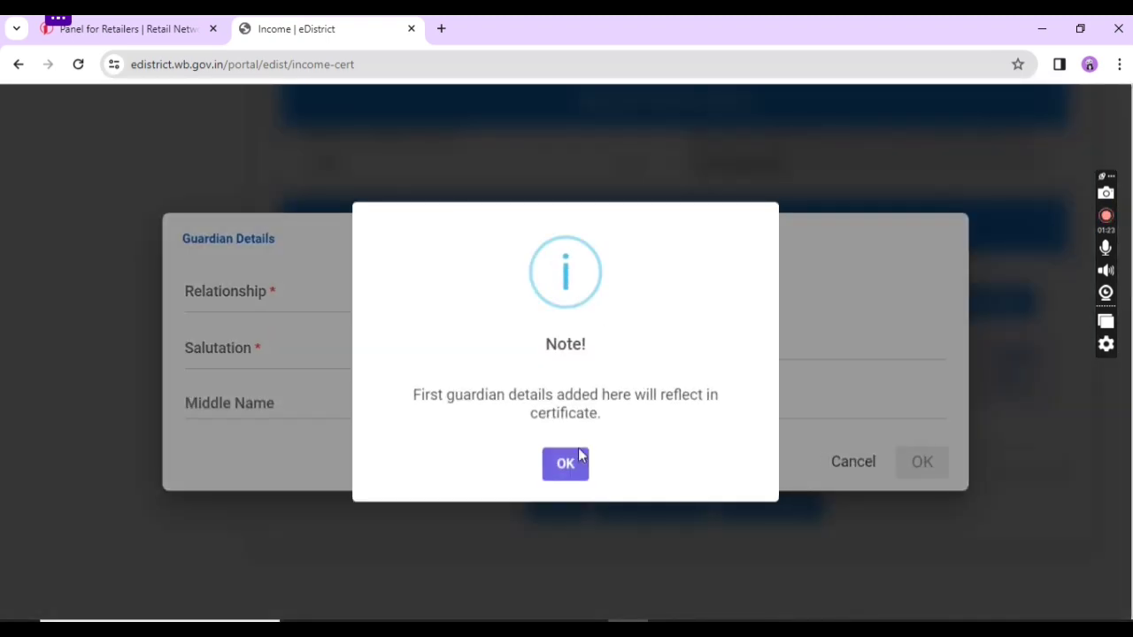
left_click(577, 461)
left_click(428, 292)
left_click(425, 290)
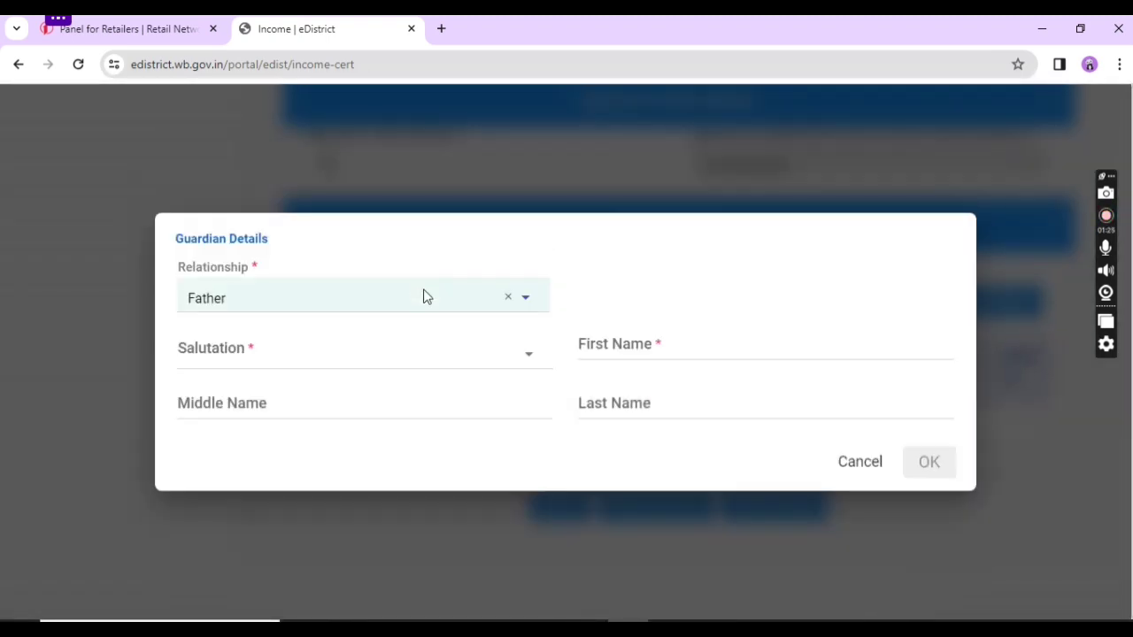
left_click(409, 354)
left_click(379, 306)
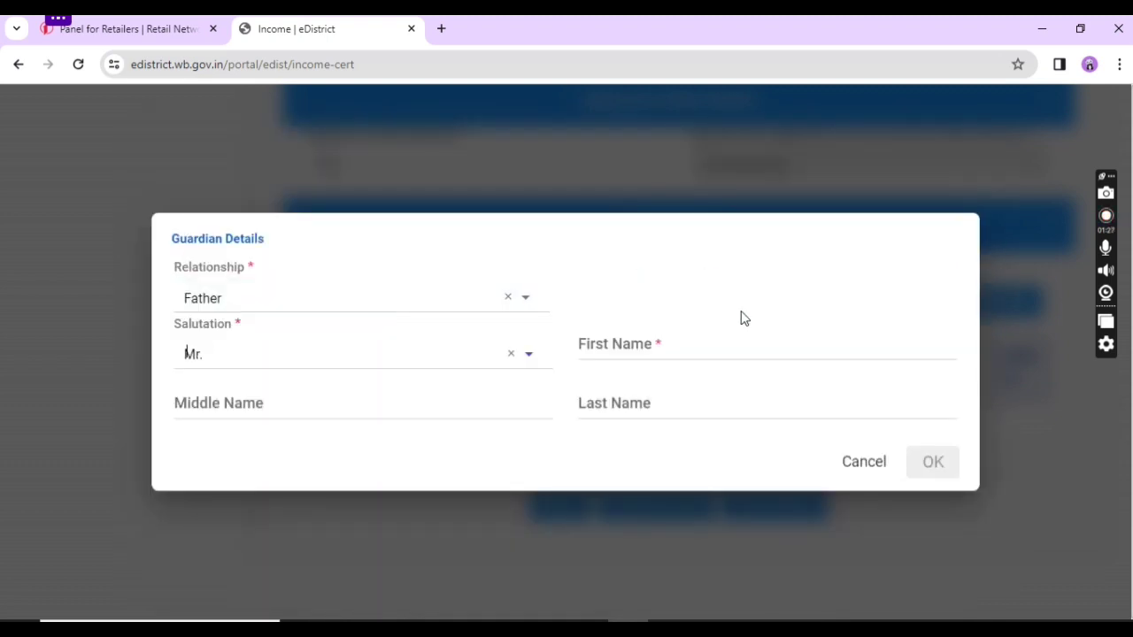
Enter the father's first and last name and confirm the row
left_click(741, 342)
type("PR")
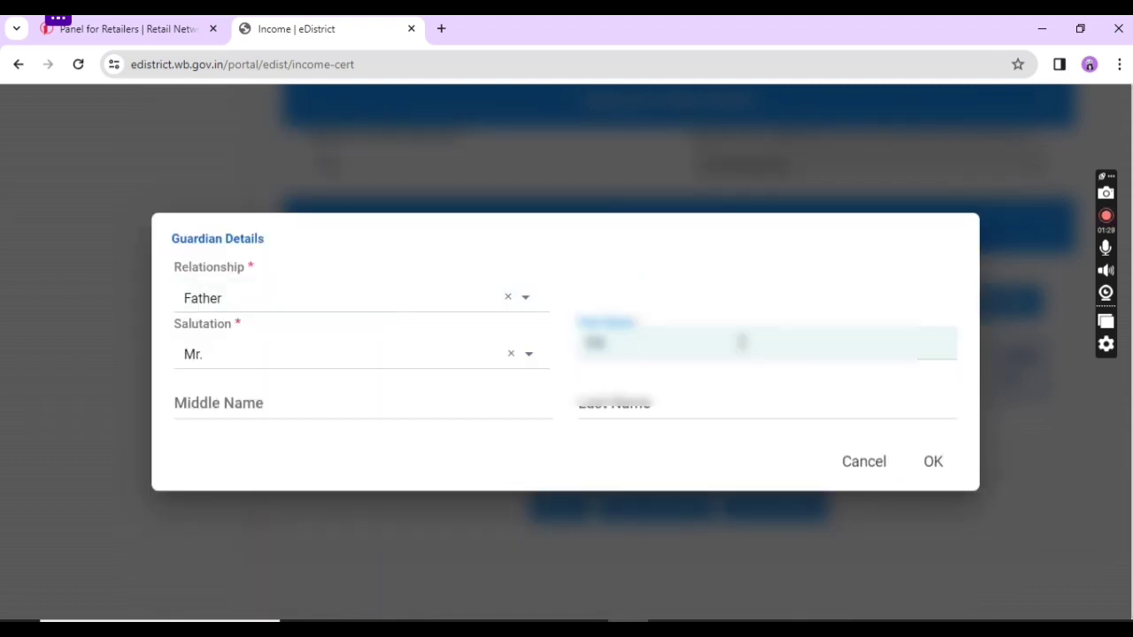
key("BackSpace")
type("bidin")
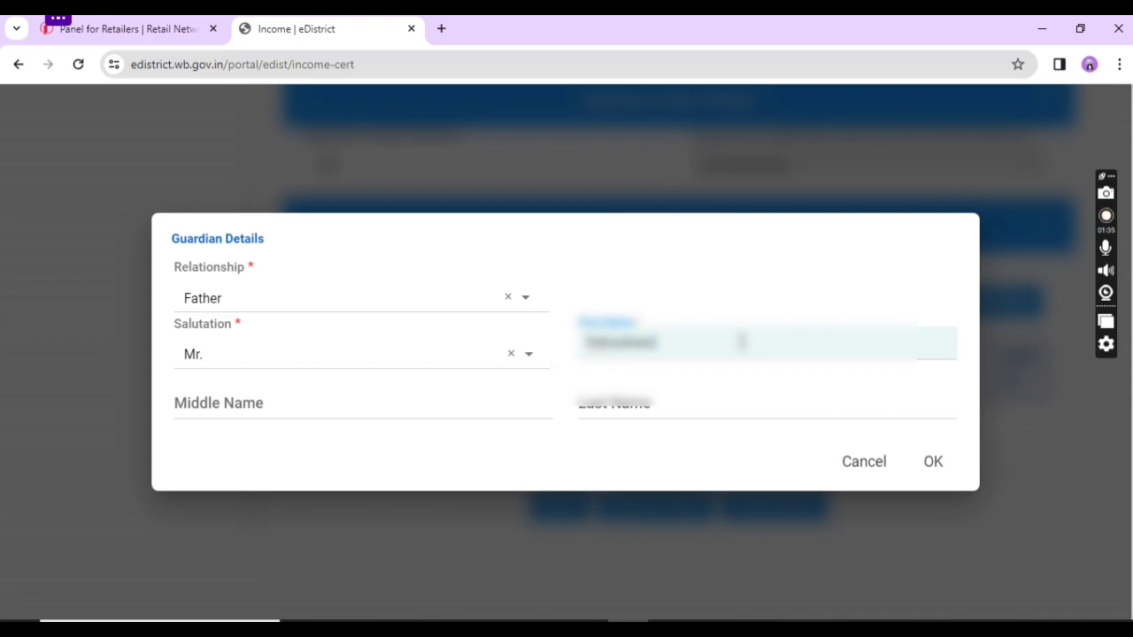
left_click(738, 392)
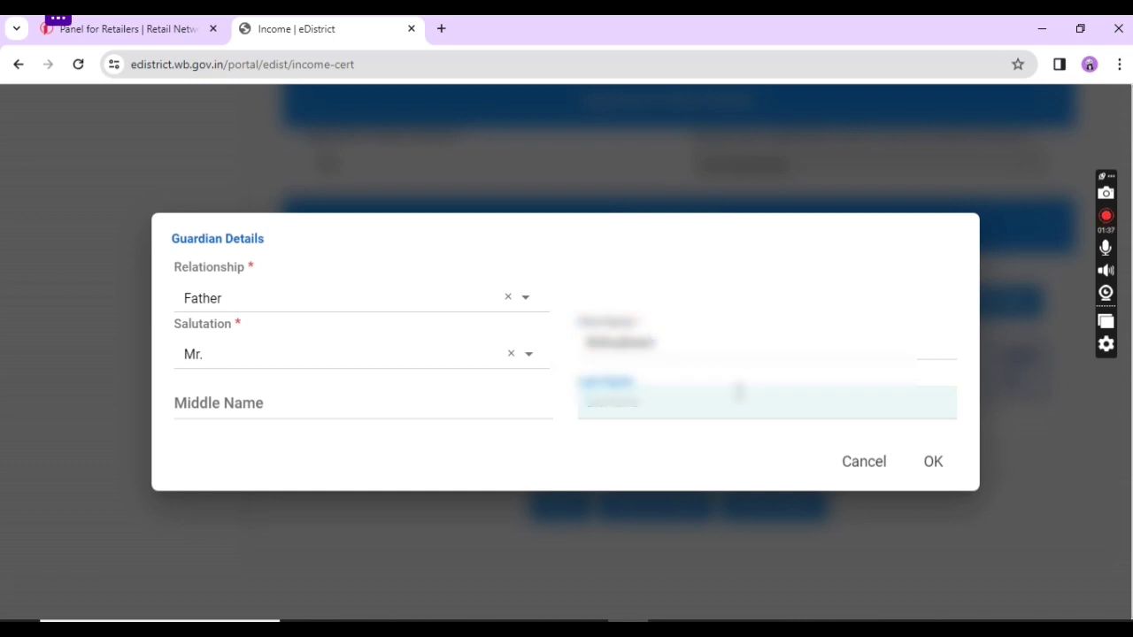
type("Ma")
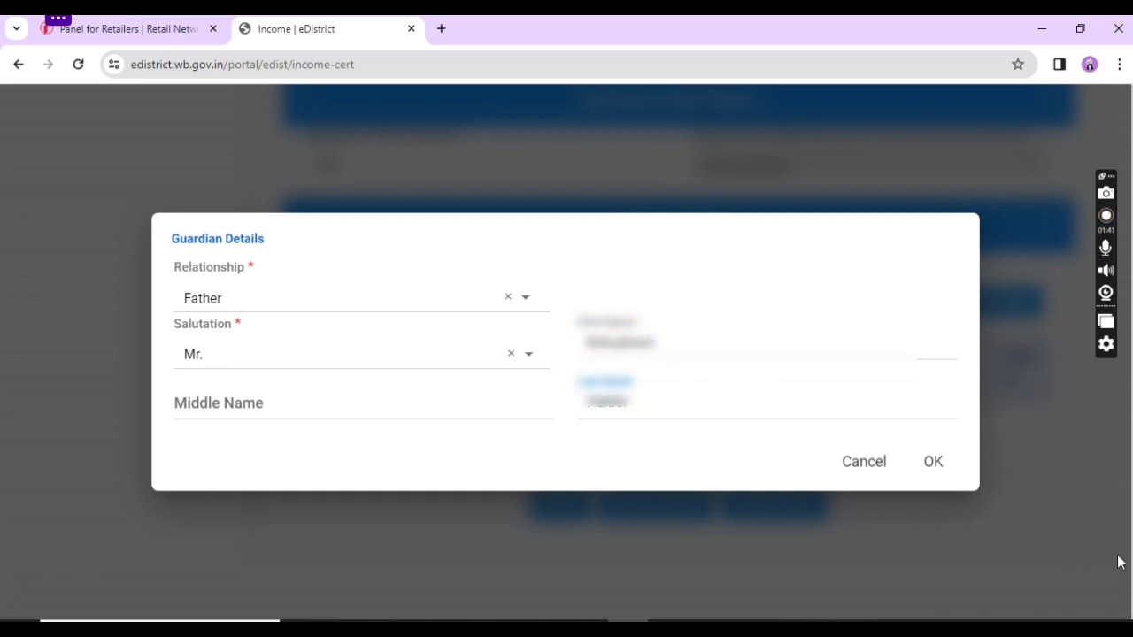
left_click(932, 461)
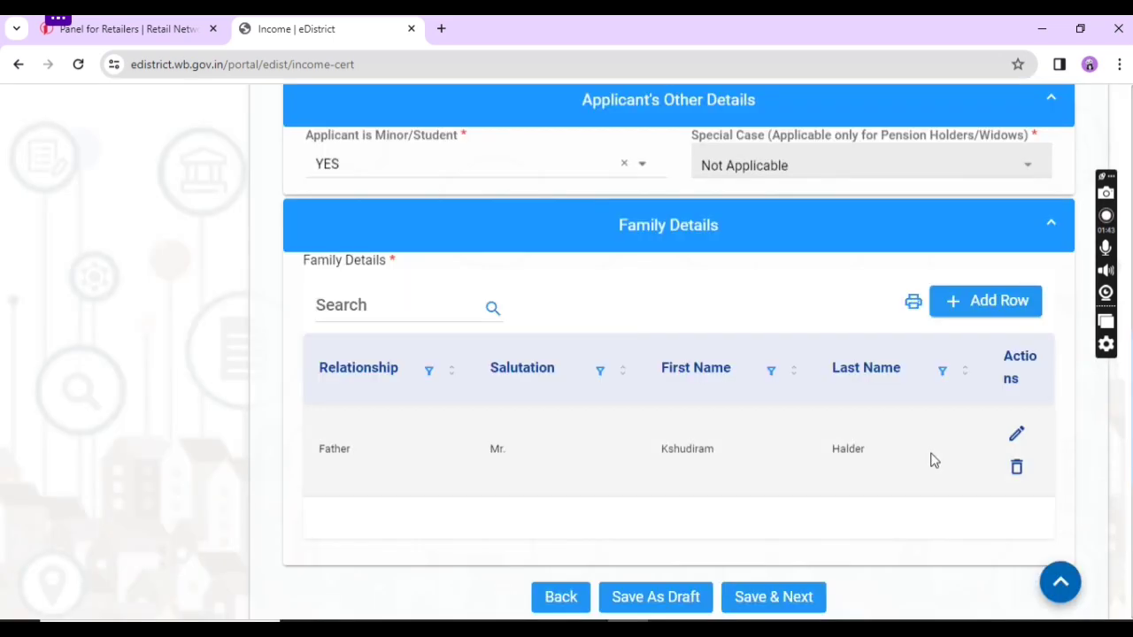
Continue to Income Details, dismiss the family income alert, and enter monthly income 5000
scroll(793, 426, "down", 1)
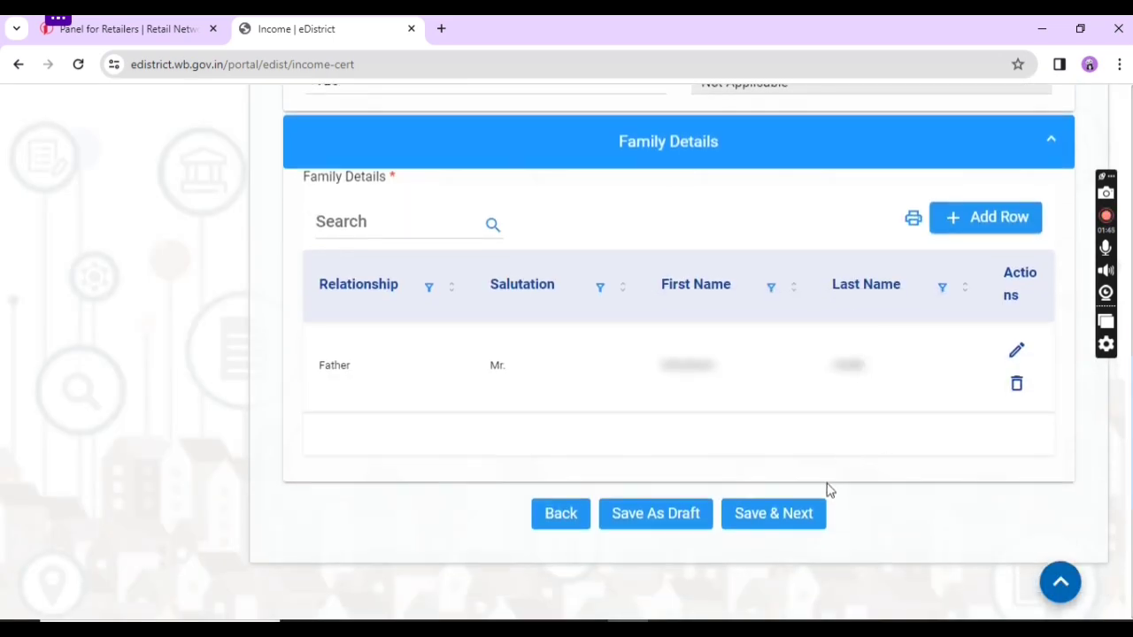
left_click(774, 520)
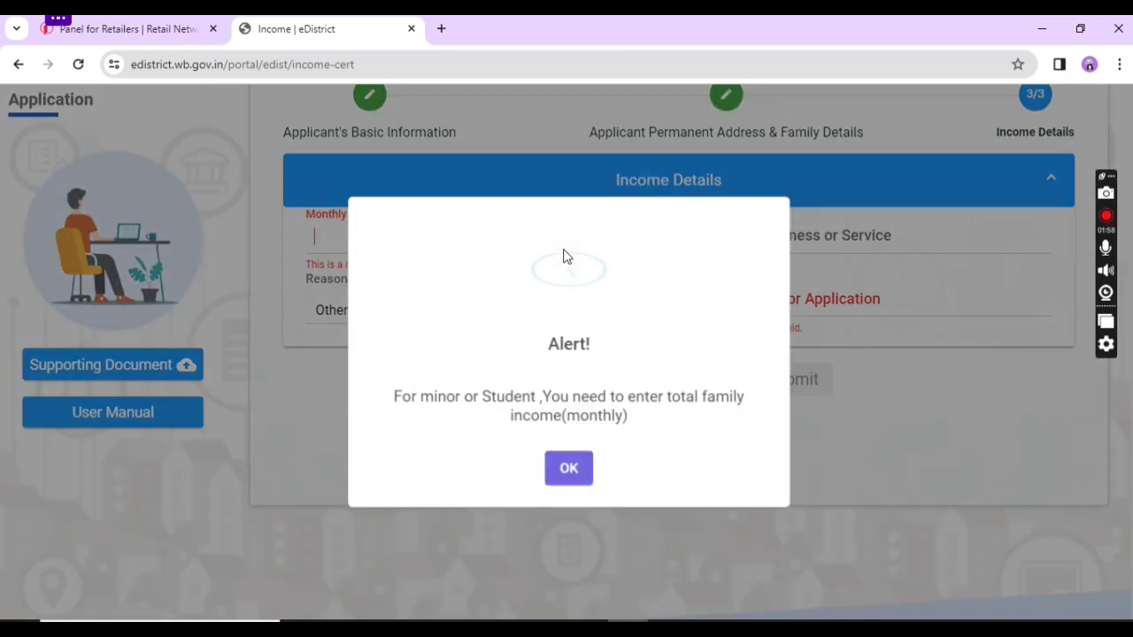
left_click(568, 464)
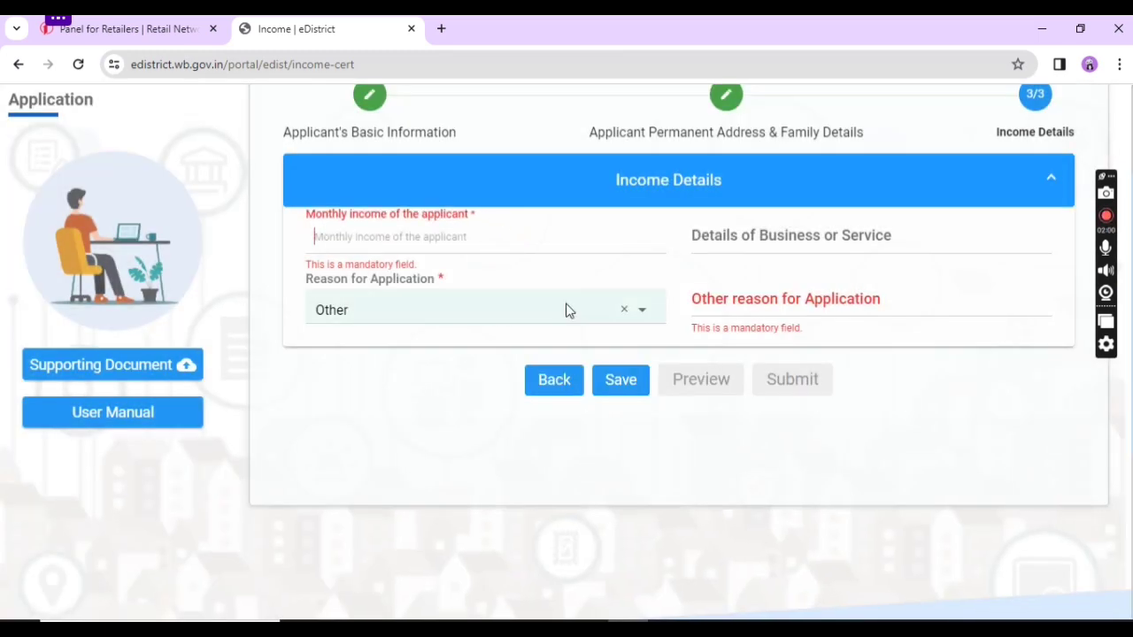
type("5000")
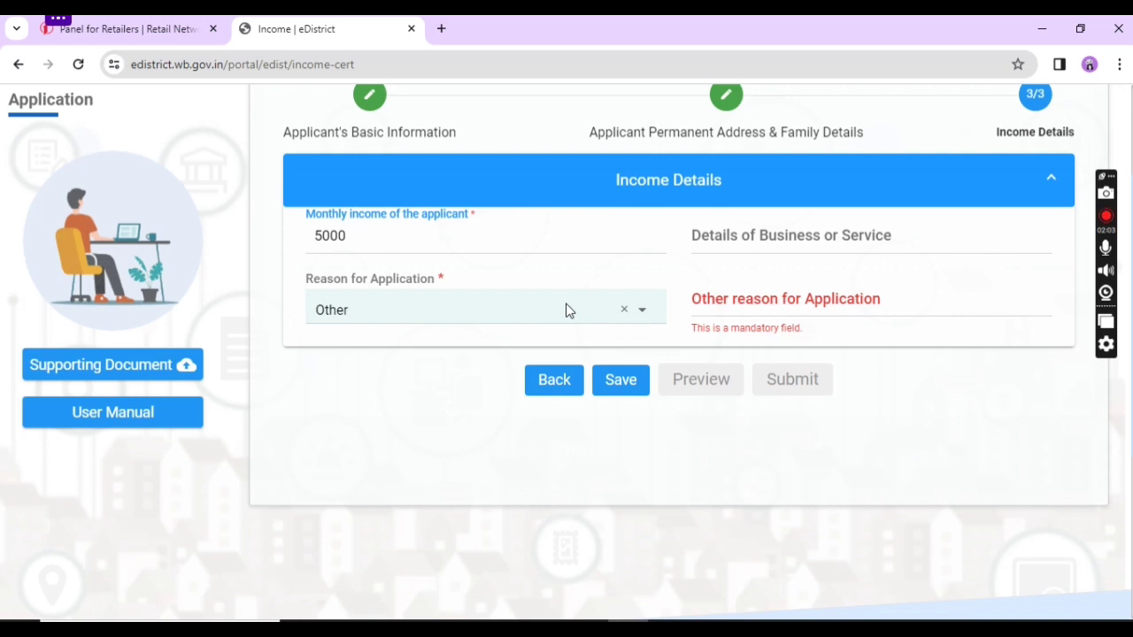
left_click(890, 233)
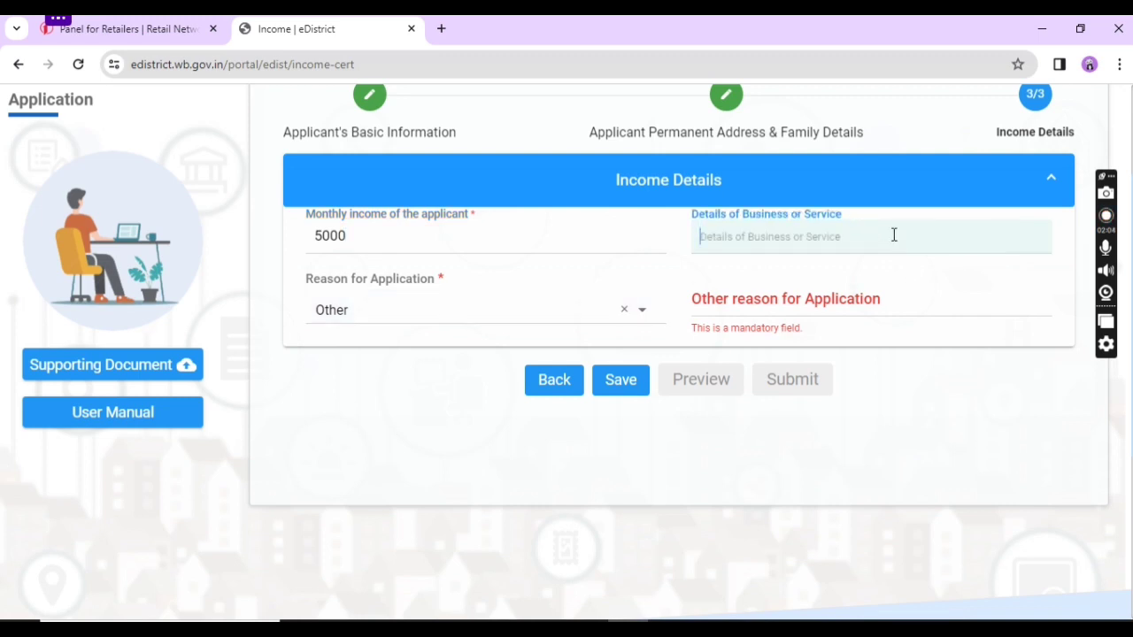
Set the application reason to Other with 'for schorship' and save the income details
left_click(612, 306)
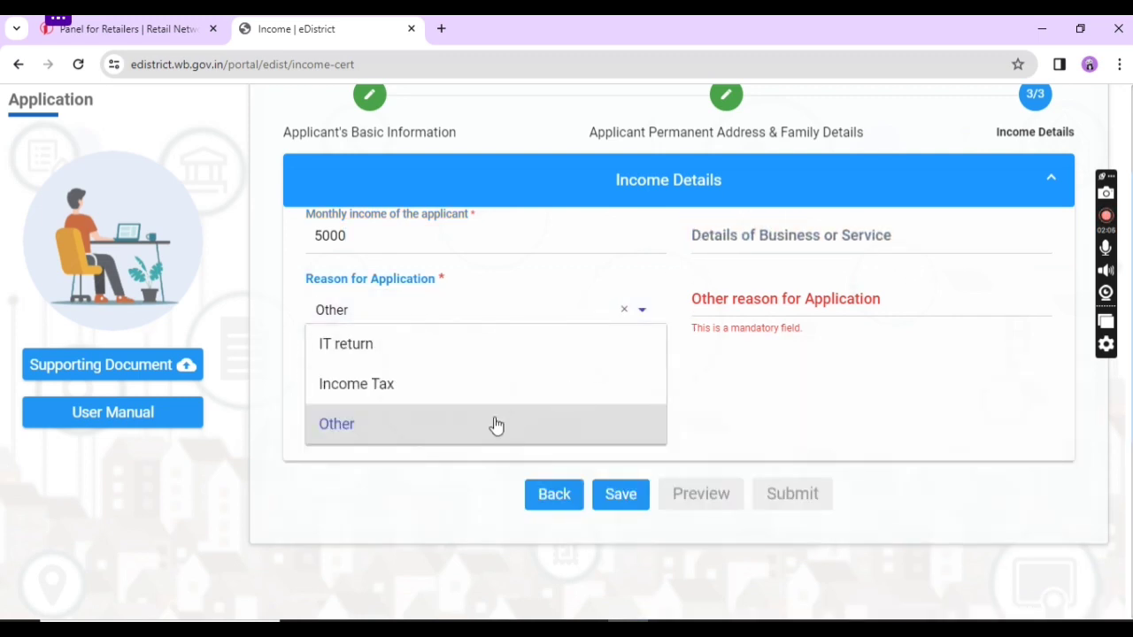
left_click(465, 344)
left_click(477, 317)
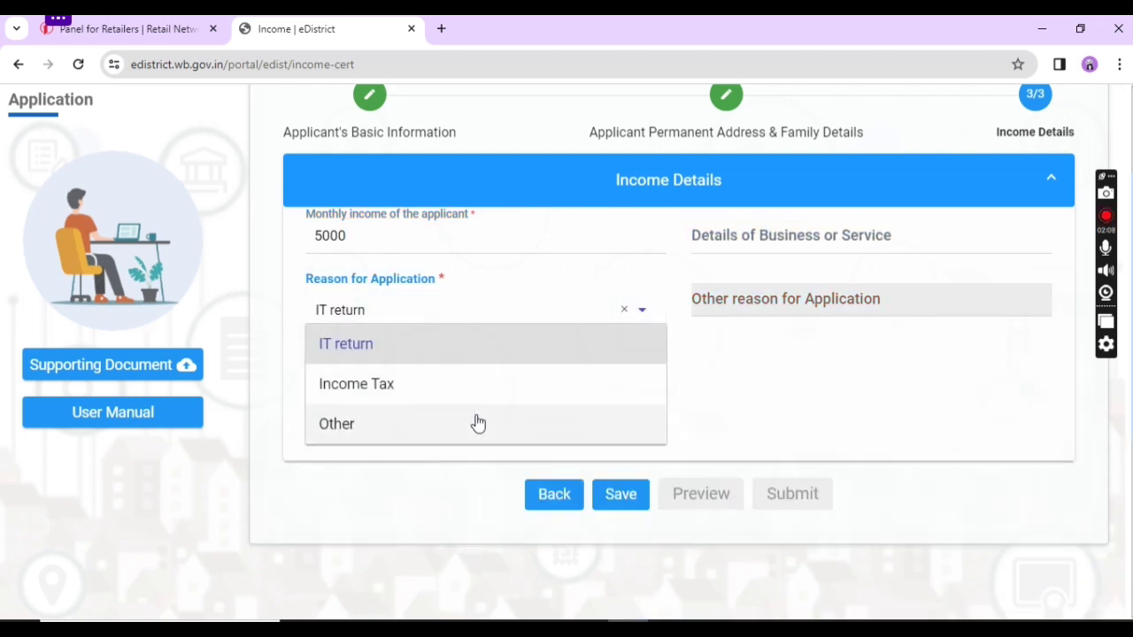
left_click(475, 422)
left_click(764, 306)
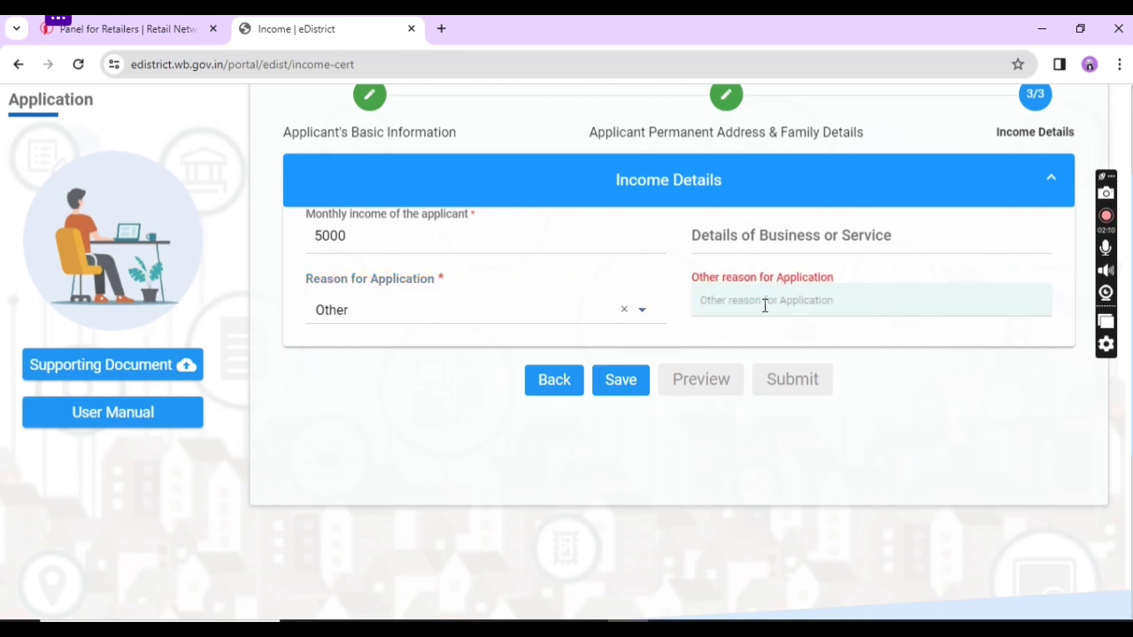
type("for schorship")
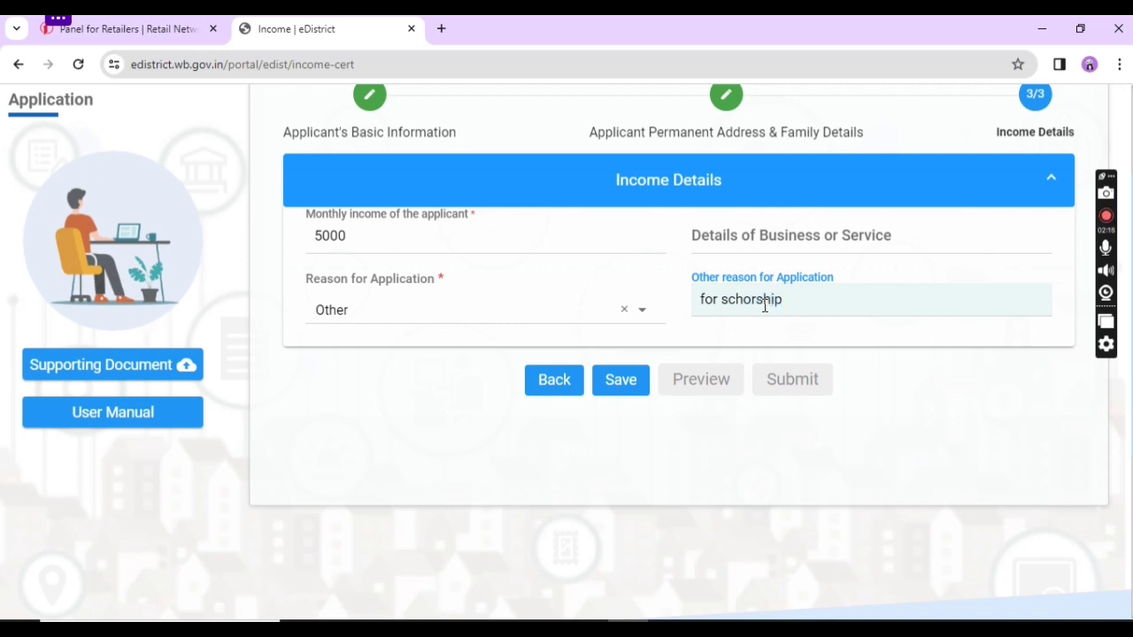
left_click(644, 378)
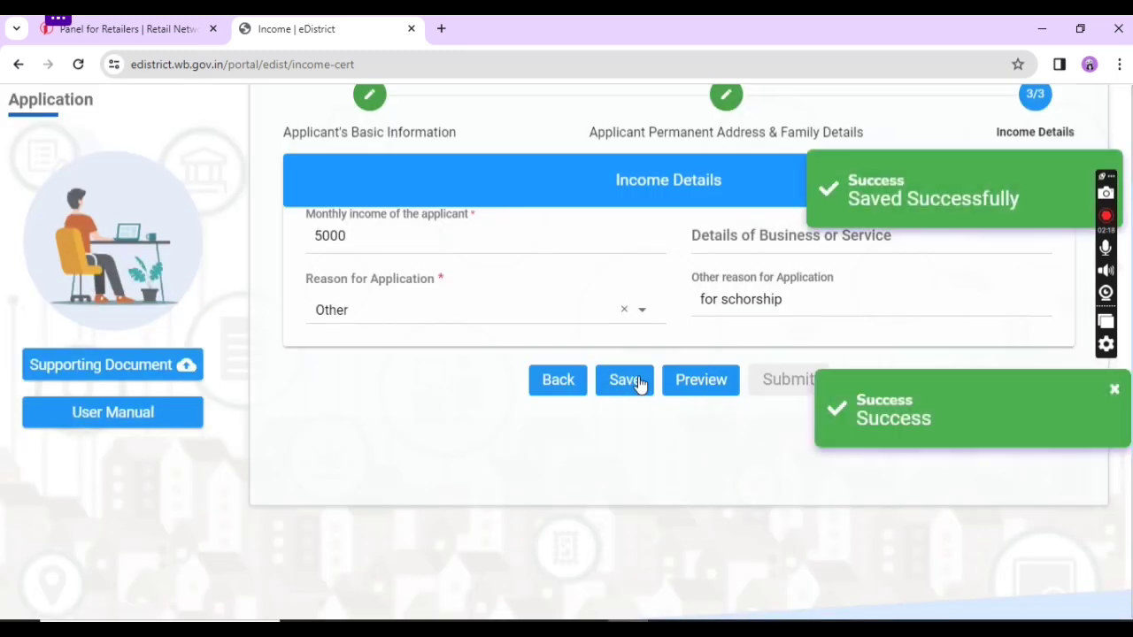
Review the application's PDF preview, close it, and submit the Income Certificate application
left_click(691, 388)
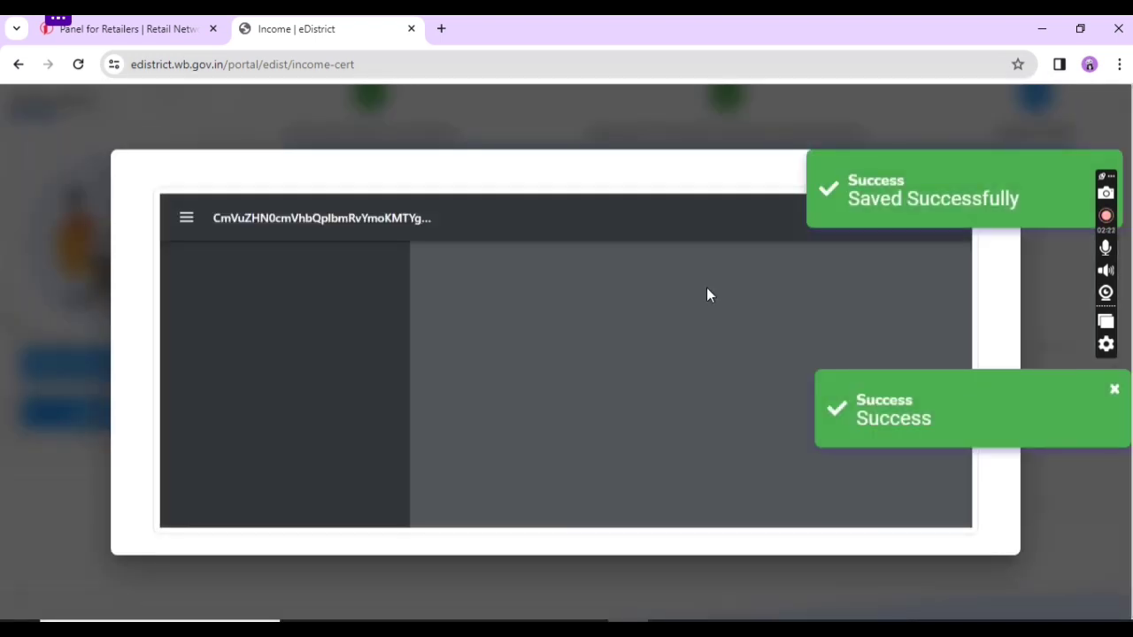
scroll(885, 372, "down", 5)
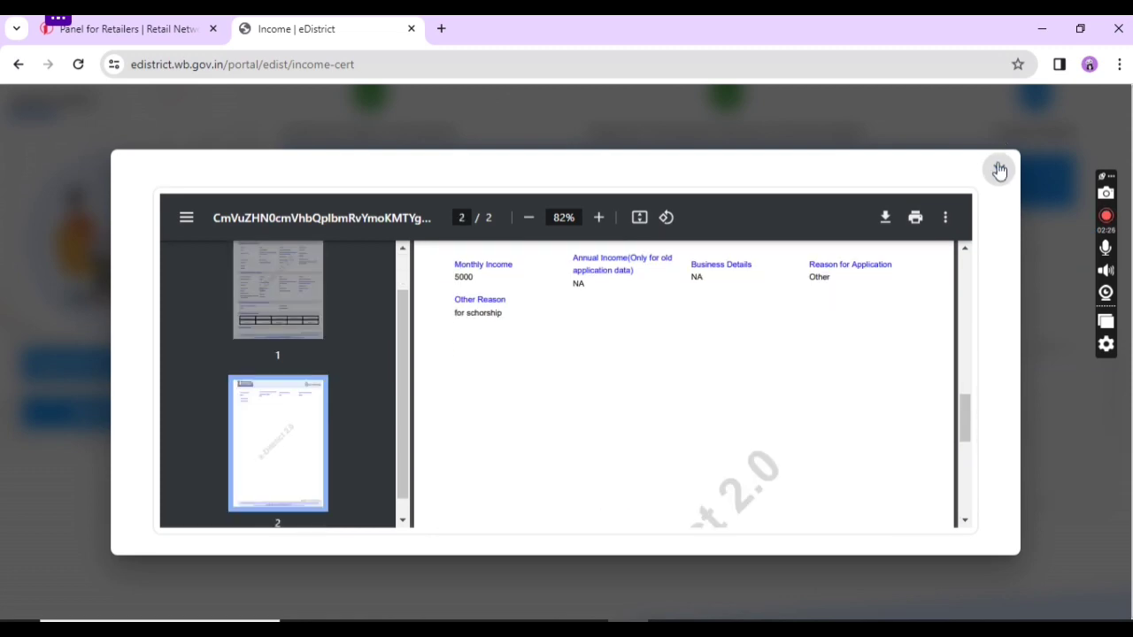
left_click(999, 171)
left_click(808, 377)
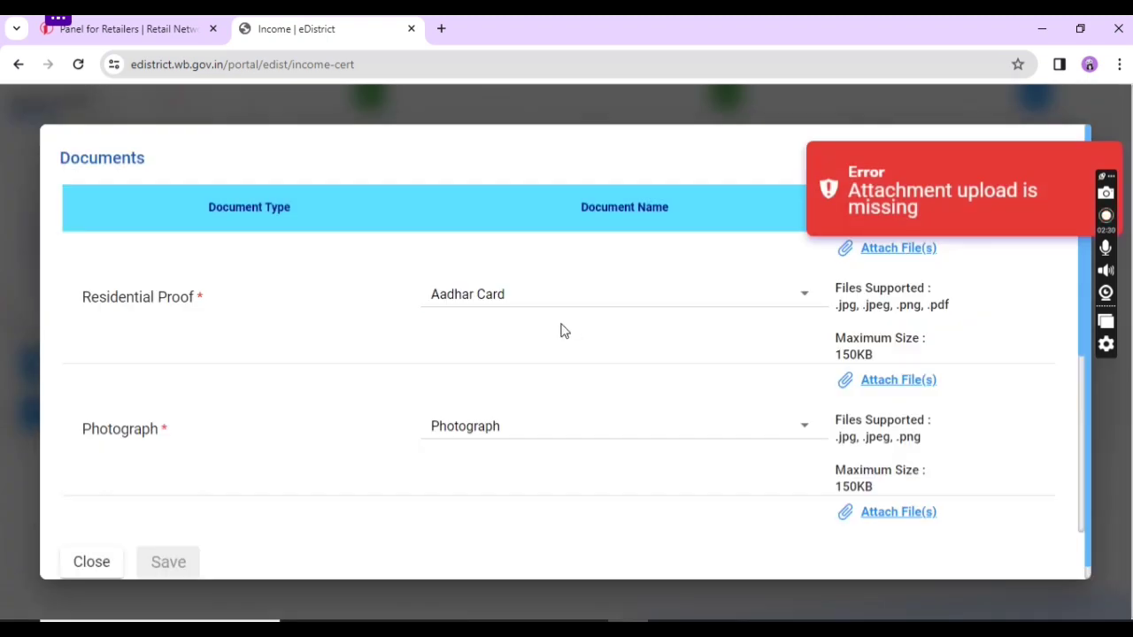
Keep Aadhar Card as residential proof and Photograph as the photo document, without attaching a file
scroll(755, 259, "down", 1)
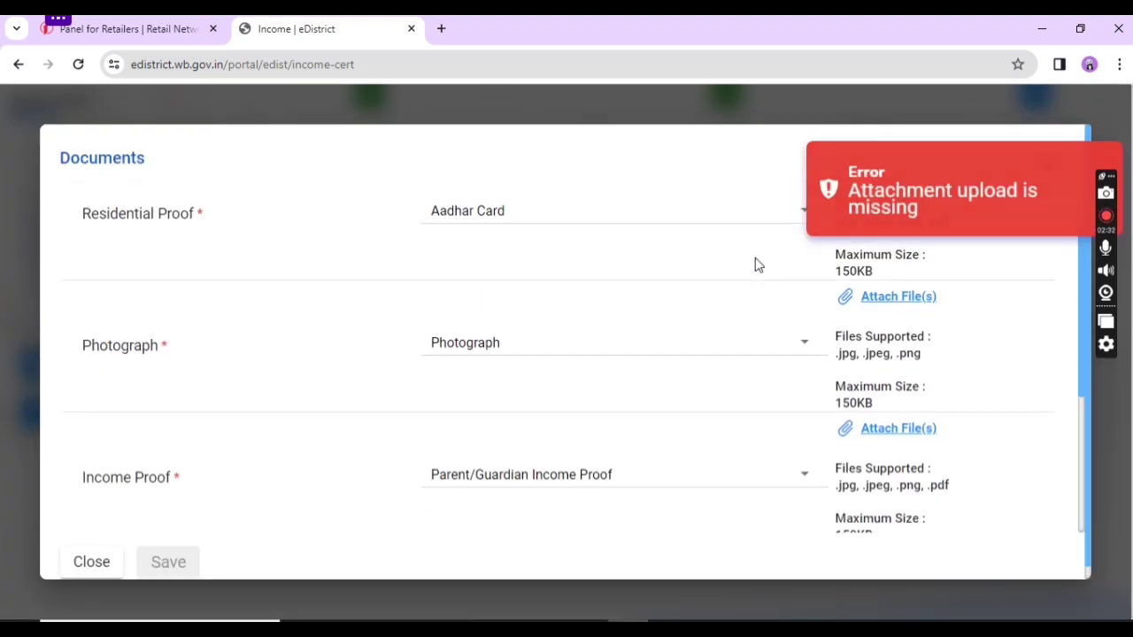
scroll(685, 280, "up", 1)
left_click(685, 285)
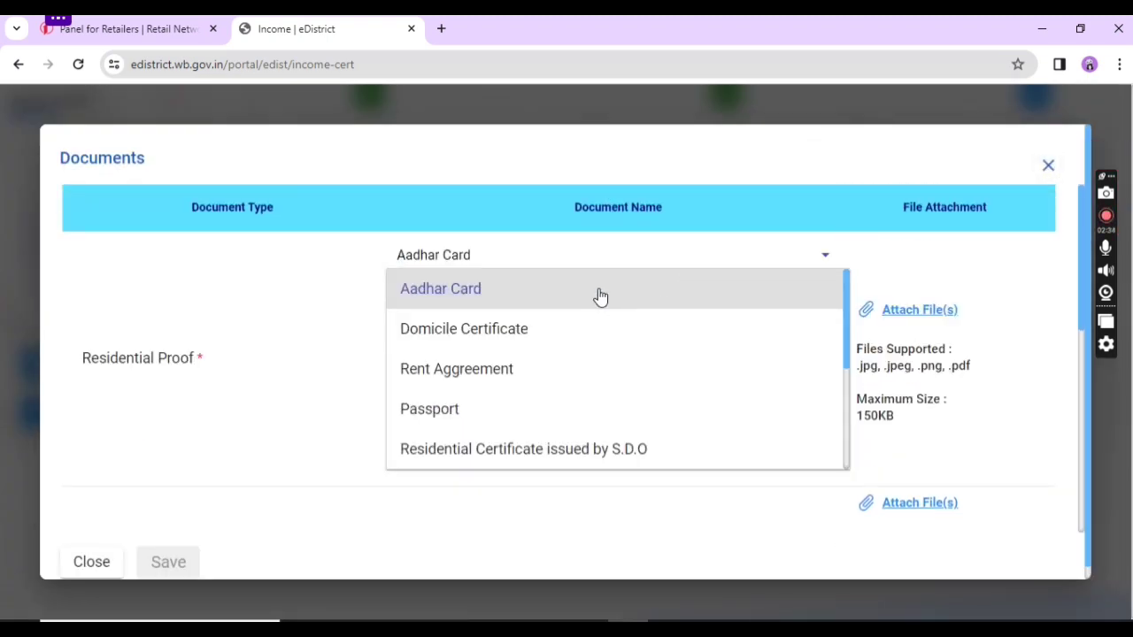
left_click(599, 295)
left_click(663, 422)
left_click(664, 423)
scroll(665, 407, "down", 2)
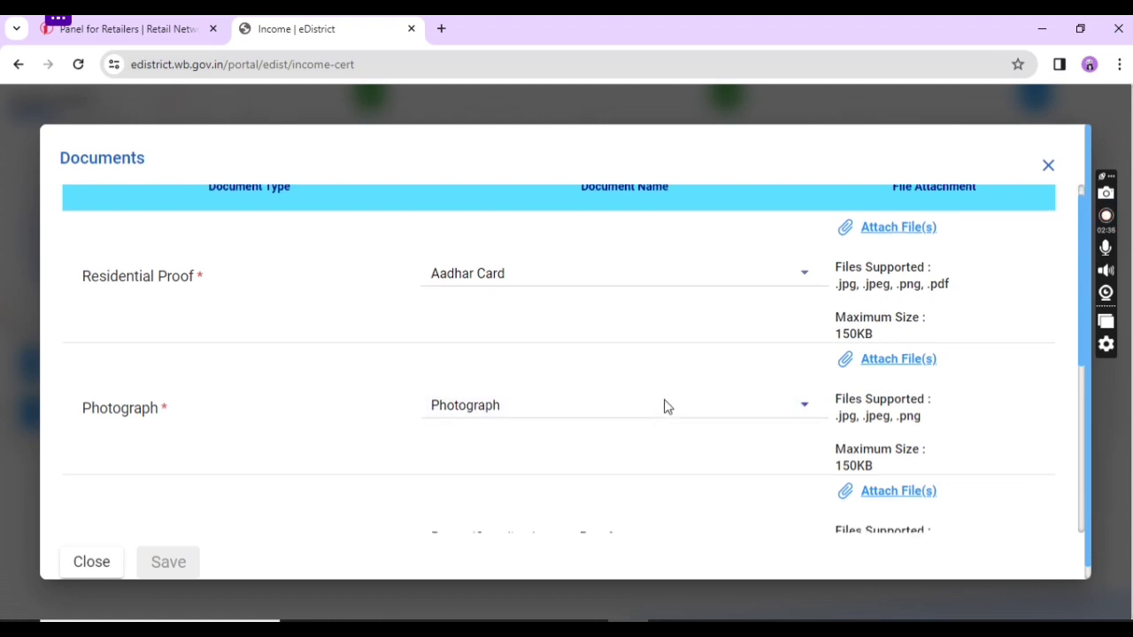
scroll(717, 372, "up", 2)
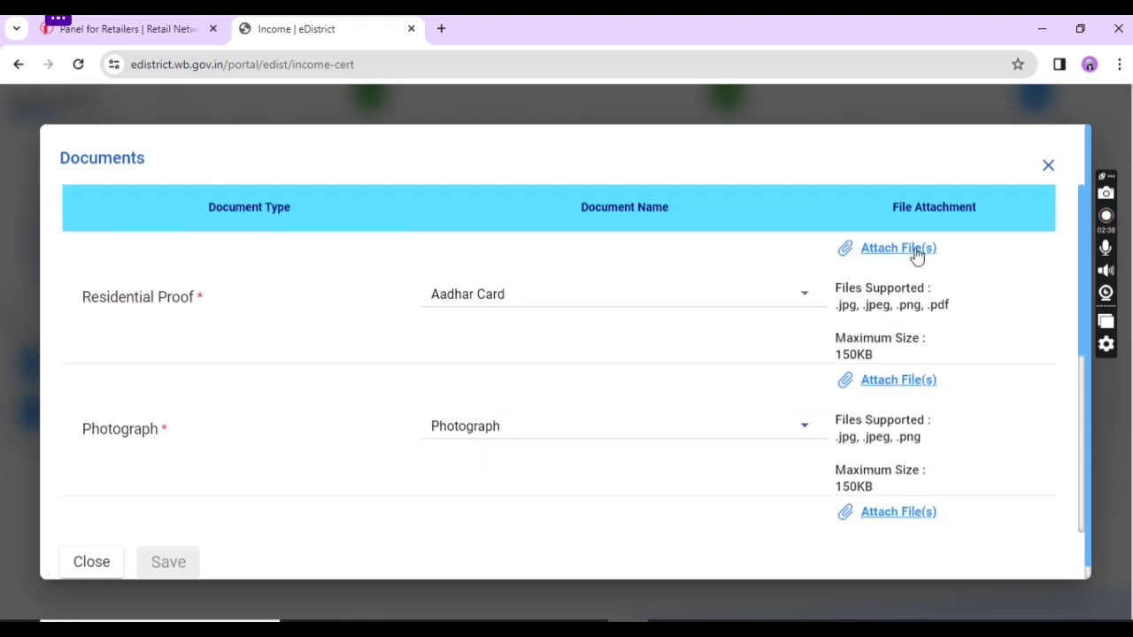
left_click(914, 253)
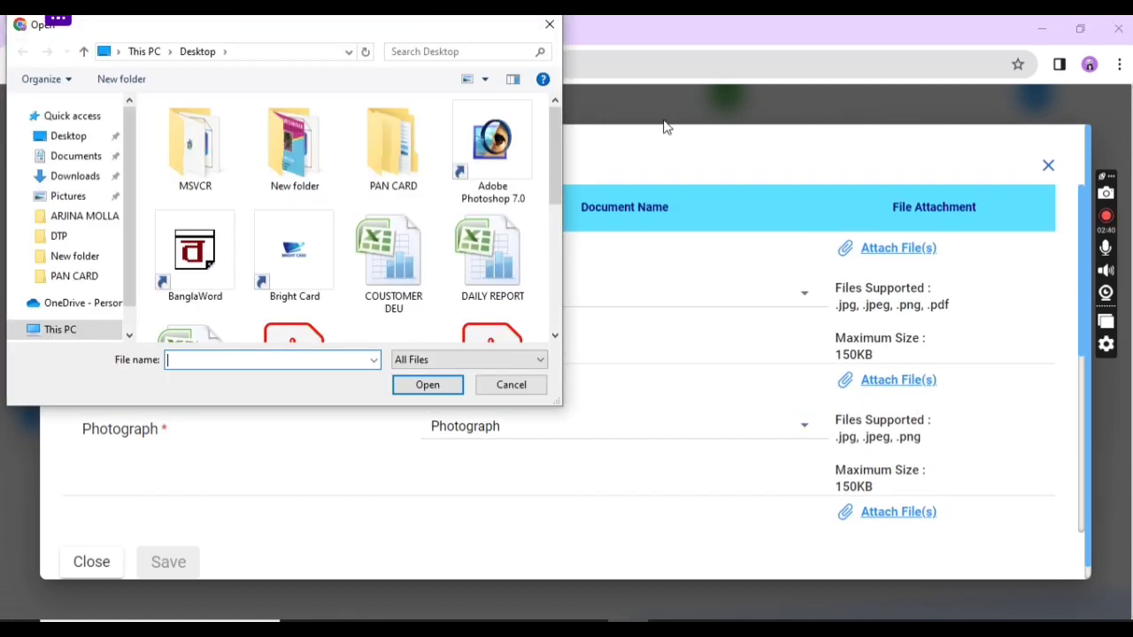
left_click(549, 24)
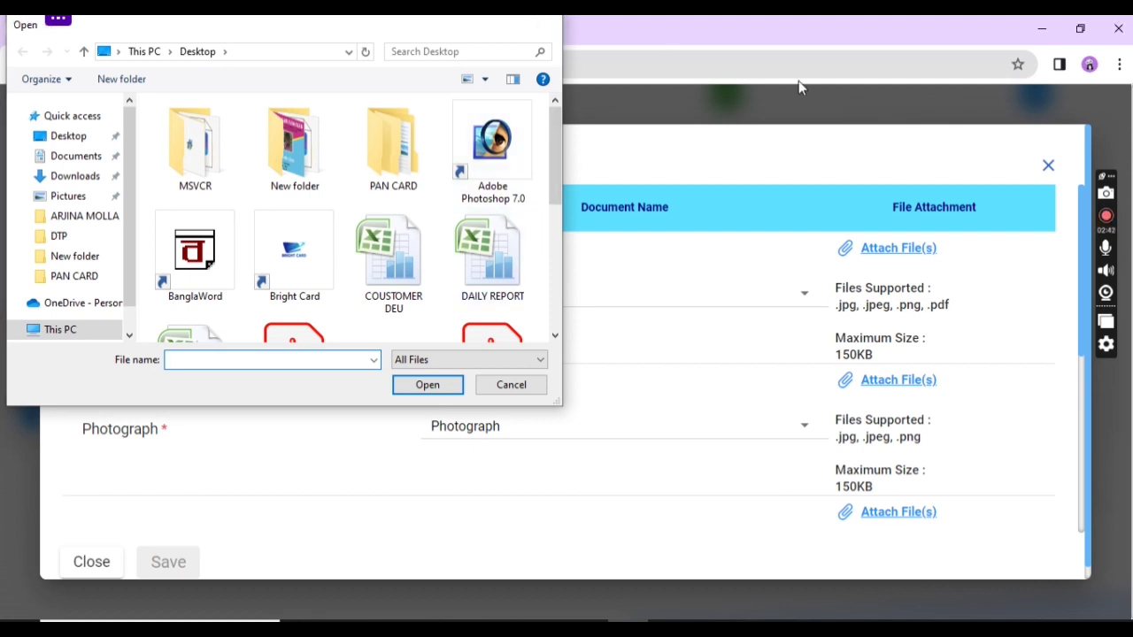
Choose Other Document, accept the declaration, and close the Documents dialog
scroll(799, 286, "down", 2)
scroll(802, 286, "down", 4)
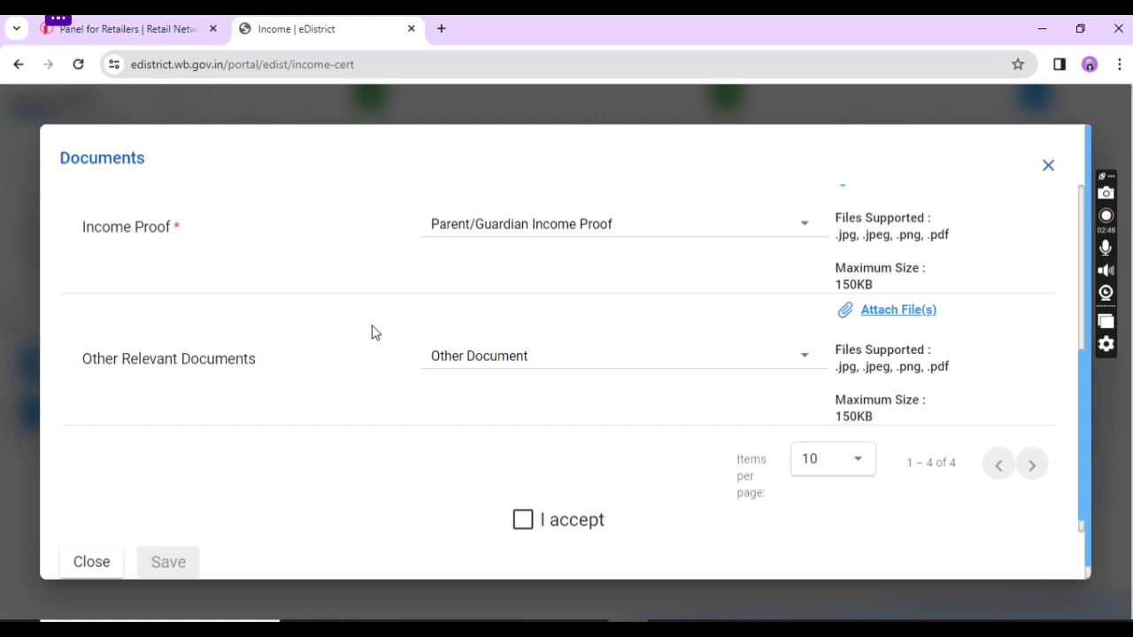
left_click(584, 350)
left_click(569, 378)
scroll(838, 365, "down", 1)
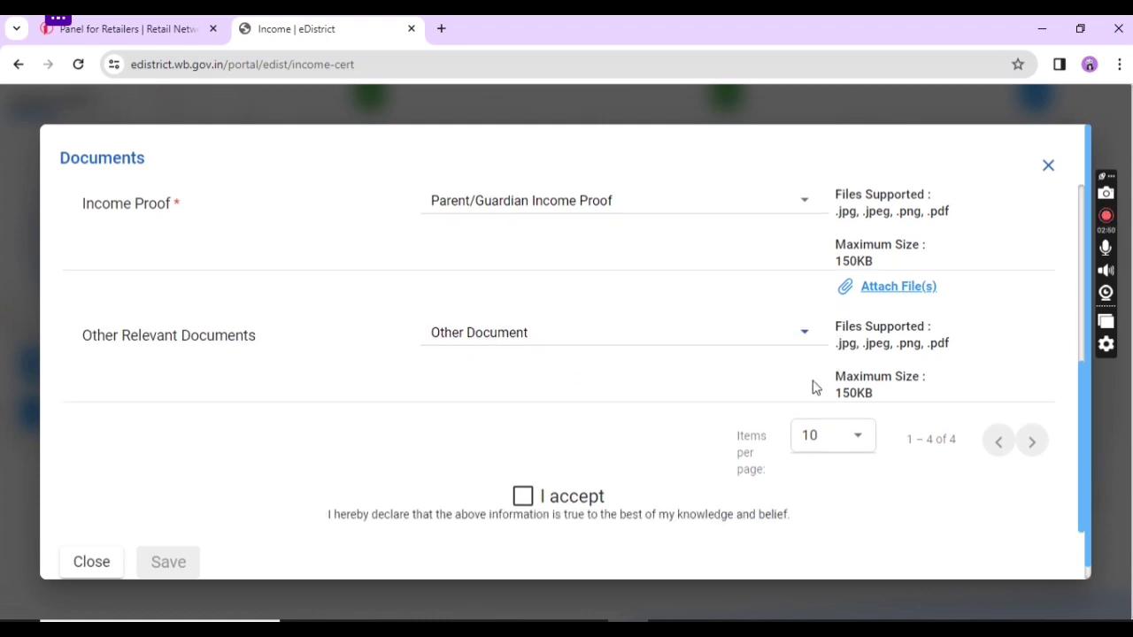
scroll(814, 387, "down", 1)
left_click(522, 483)
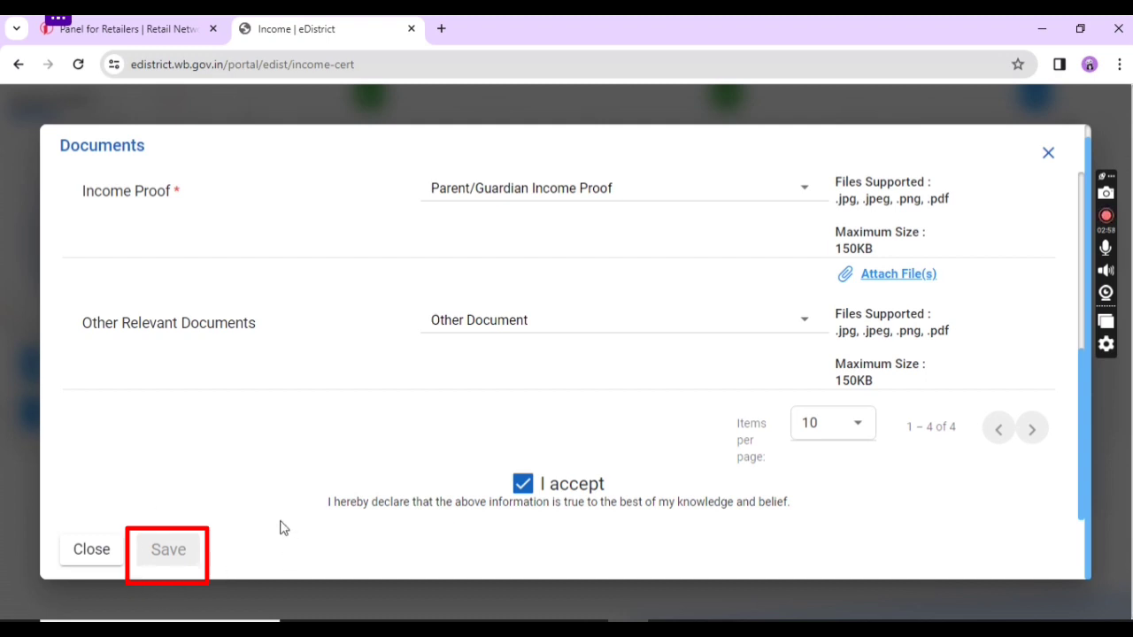
left_click(1051, 155)
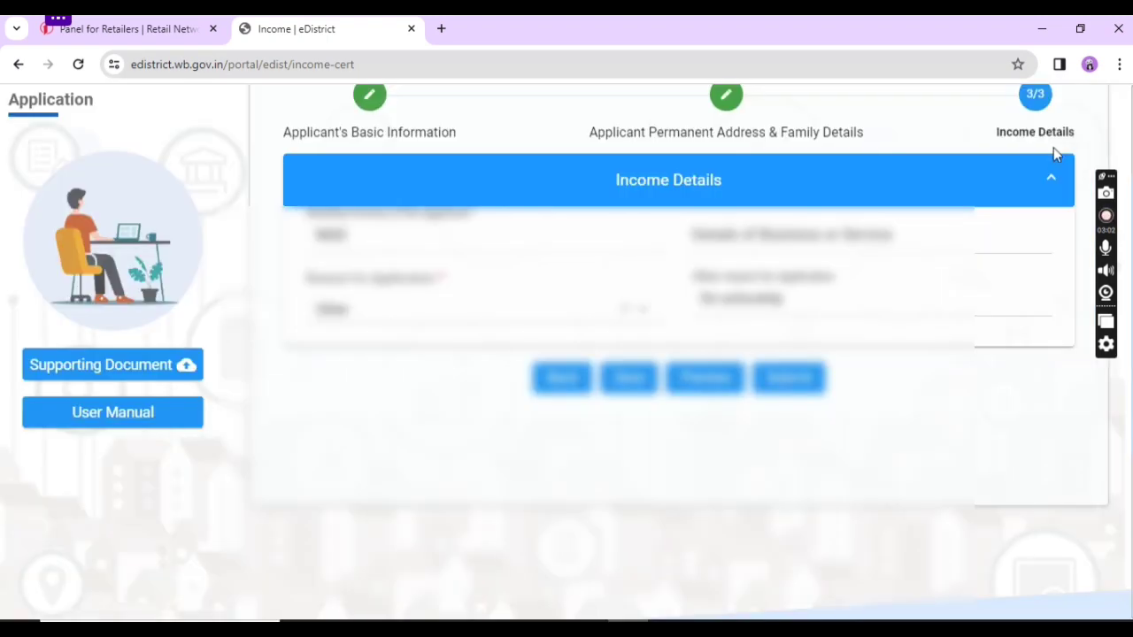
Go to the dashboard and download the third application's acknowledgement slip
scroll(859, 231, "up", 2)
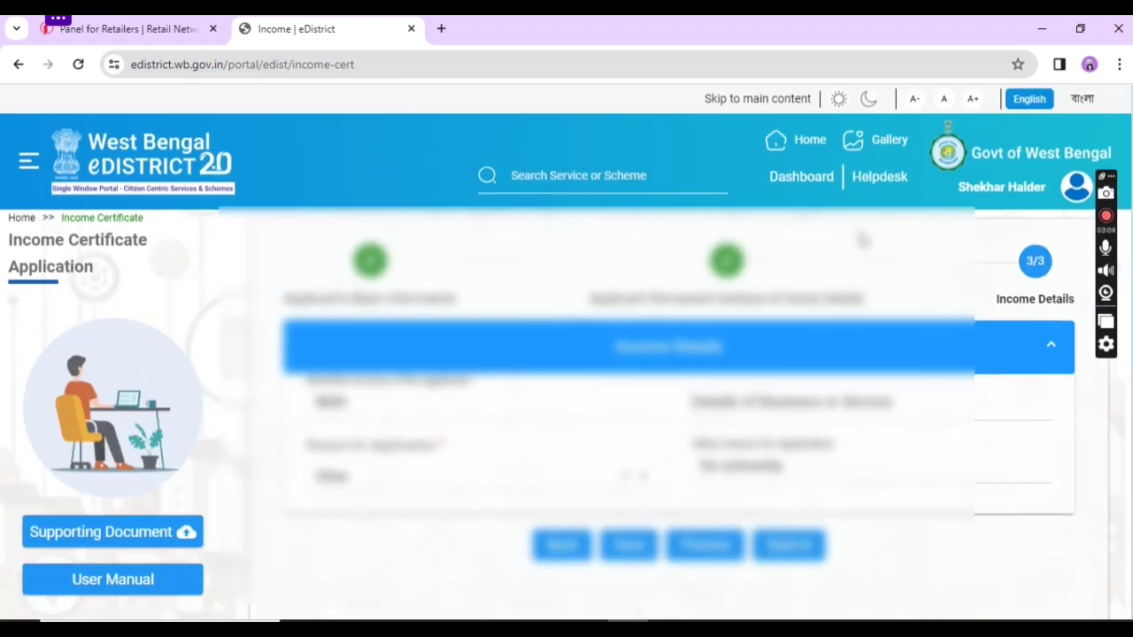
left_click(800, 177)
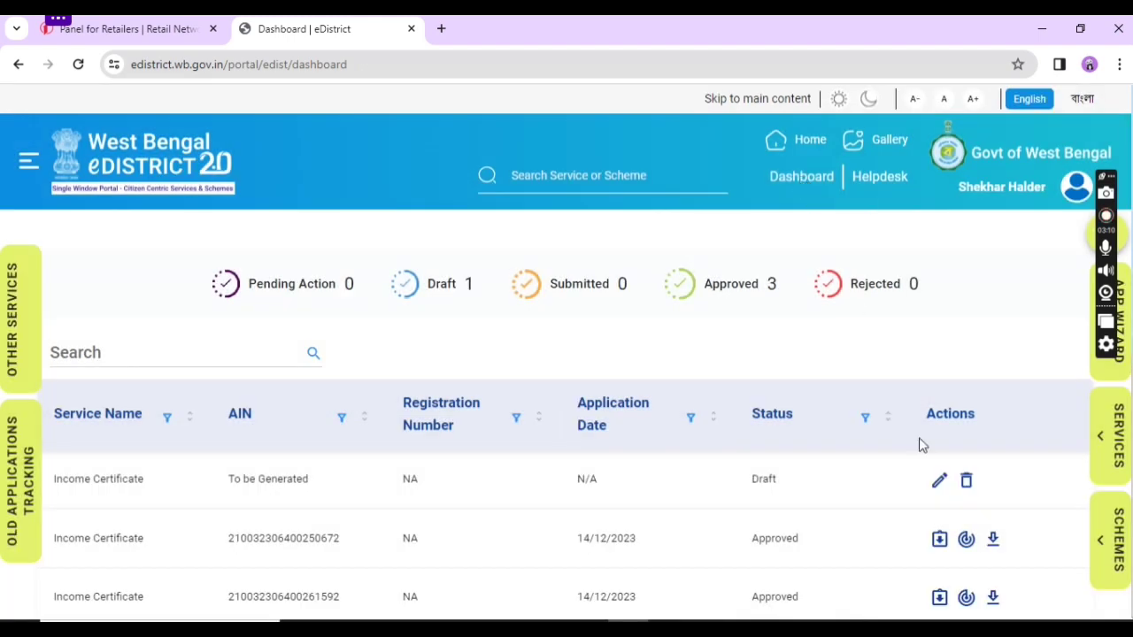
scroll(867, 459, "down", 2)
scroll(867, 458, "down", 1)
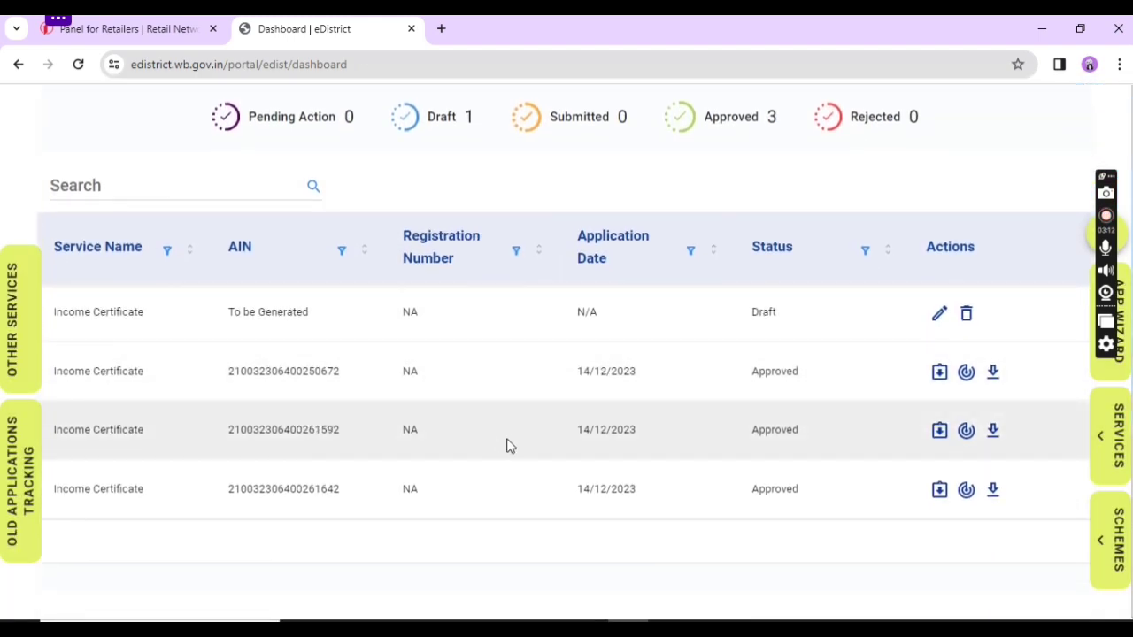
left_click(993, 431)
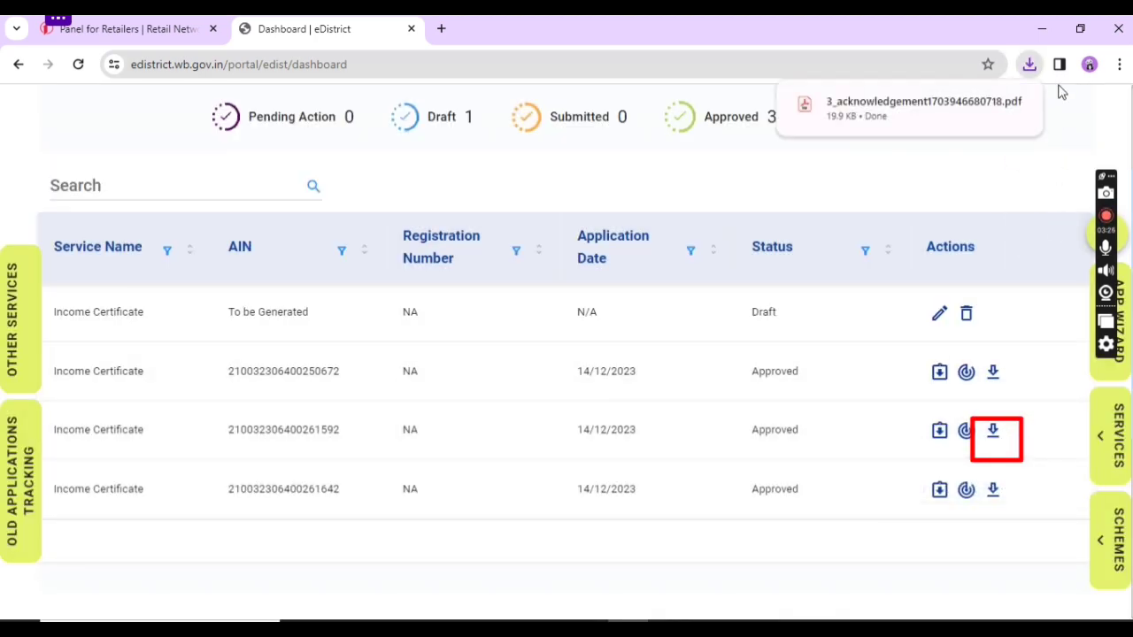
View the downloaded acknowledgement PDF, then return to the dashboard tab
left_click(944, 114)
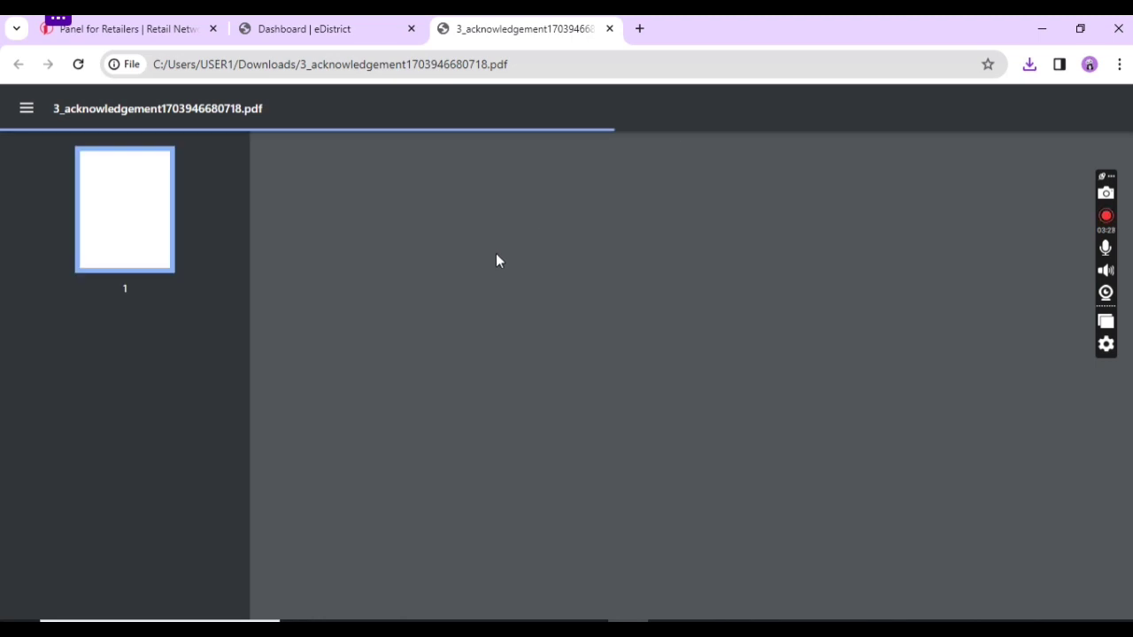
scroll(619, 371, "down", 1)
scroll(651, 291, "down", 4)
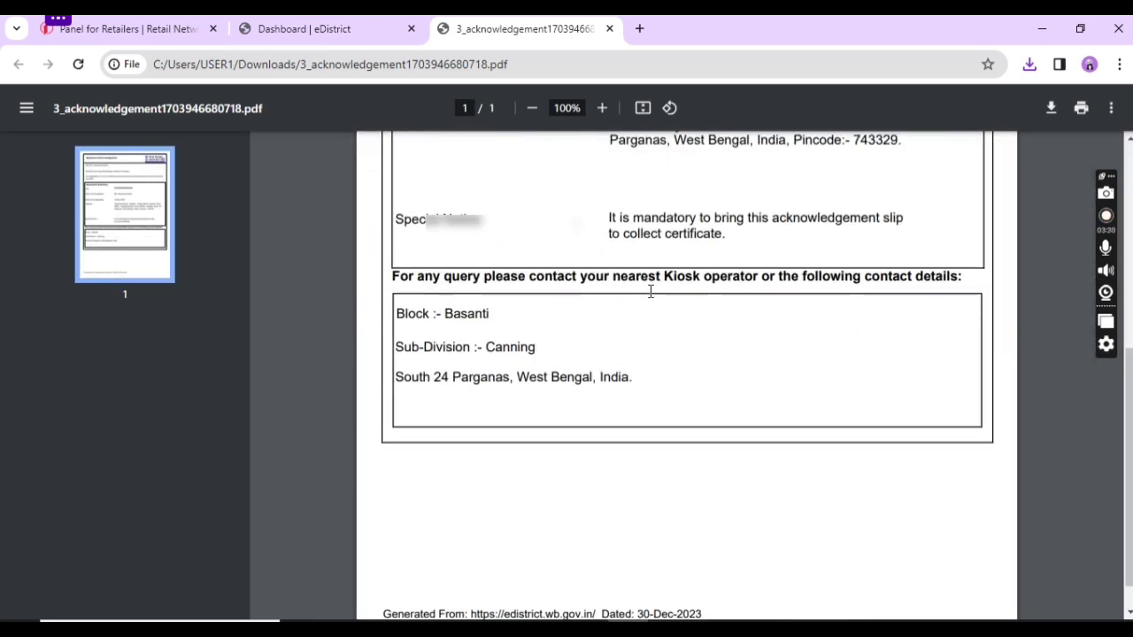
scroll(651, 291, "up", 4)
scroll(651, 290, "up", 1)
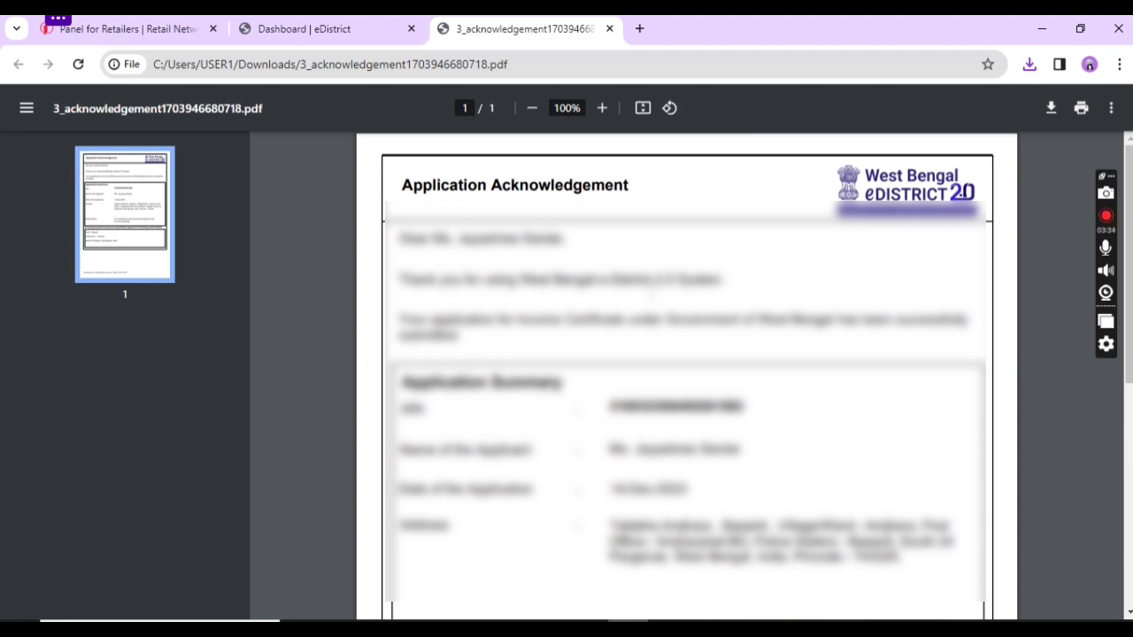
left_click(338, 39)
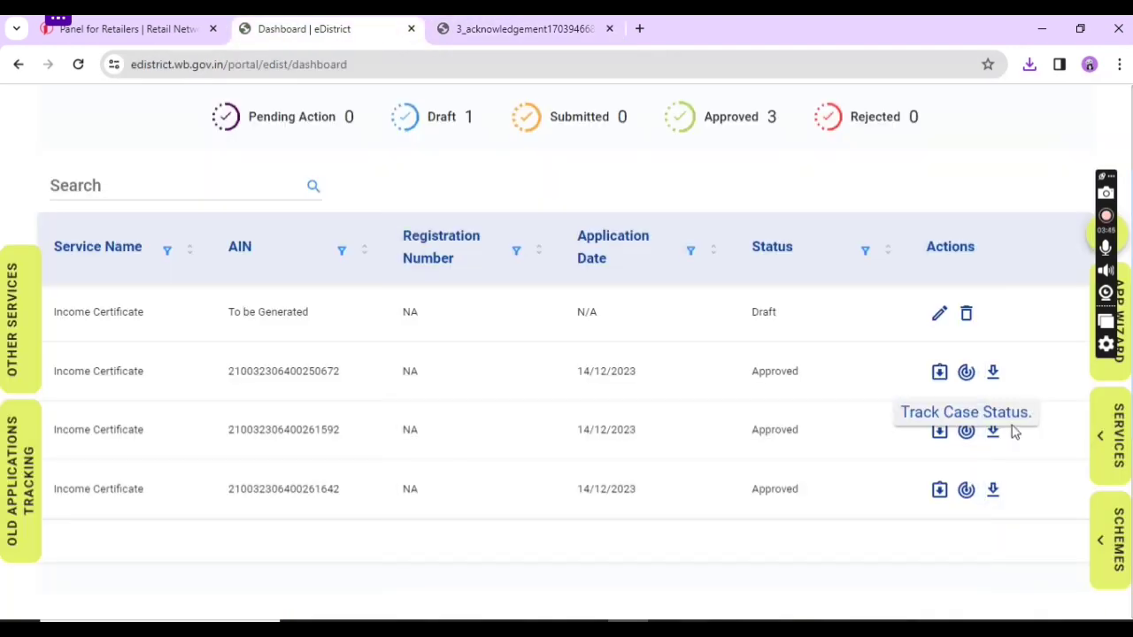
Open the e-signed Income Certificate PDF for the fourth, last approved application
left_click(939, 490)
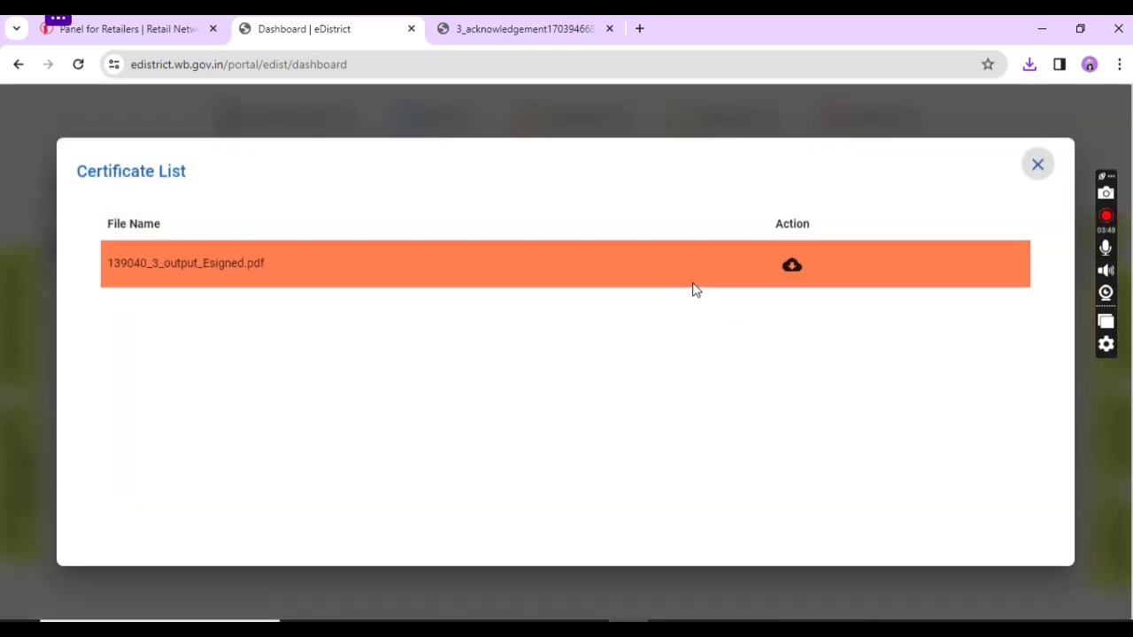
left_click(792, 267)
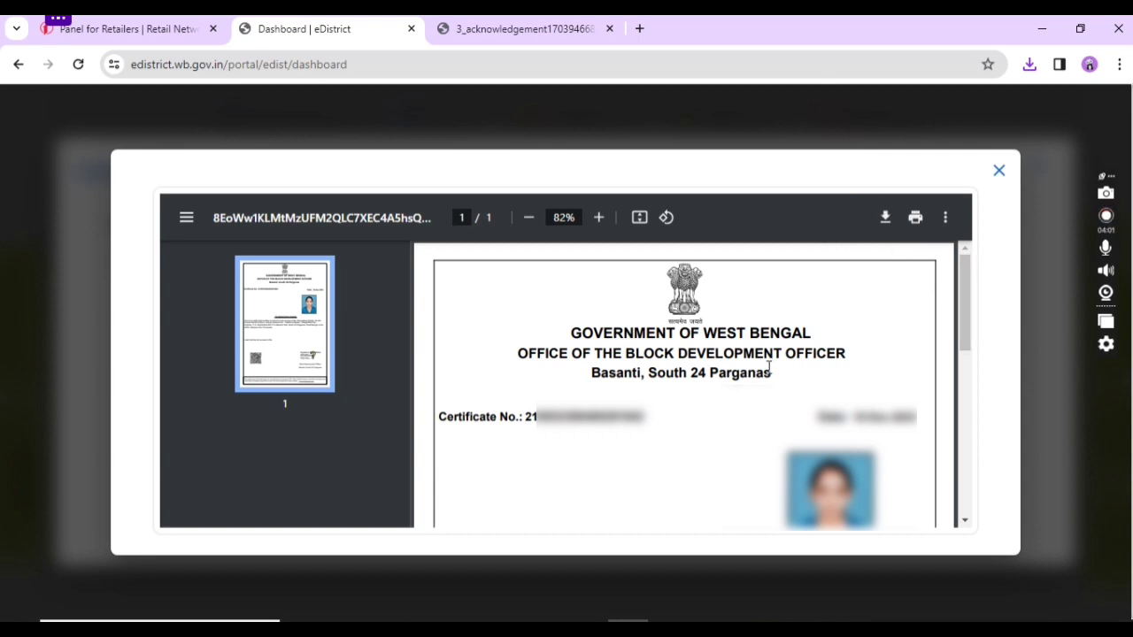
scroll(749, 329, "down", 5)
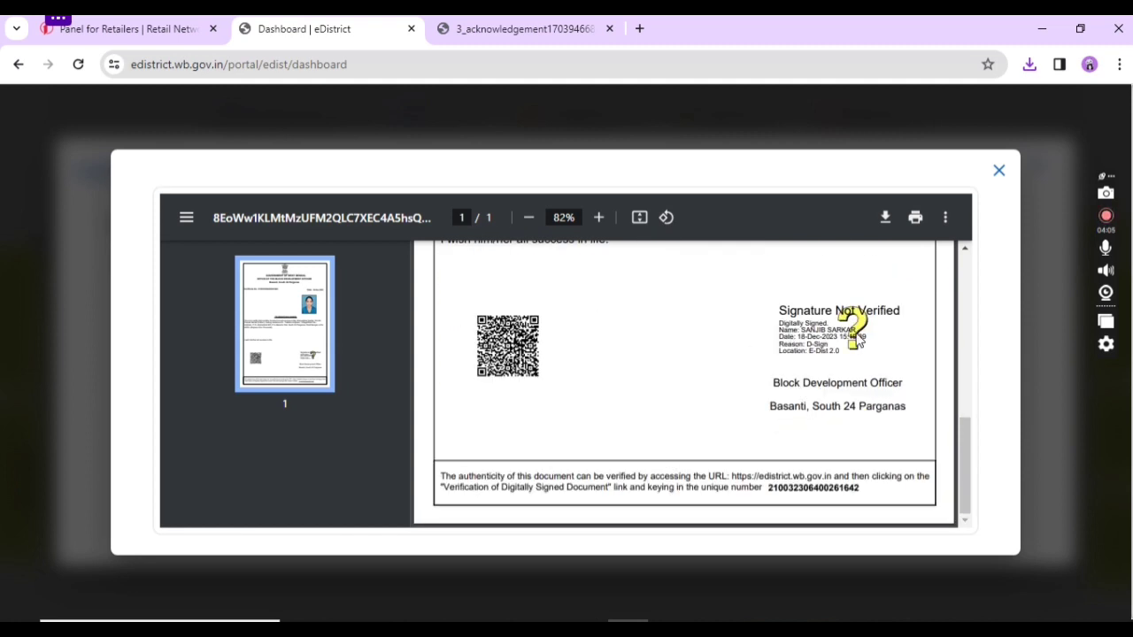
Download the e-signed certificate and save it to the Desktop as download.pdf
right_click(855, 340)
left_click(856, 335)
left_click(884, 221)
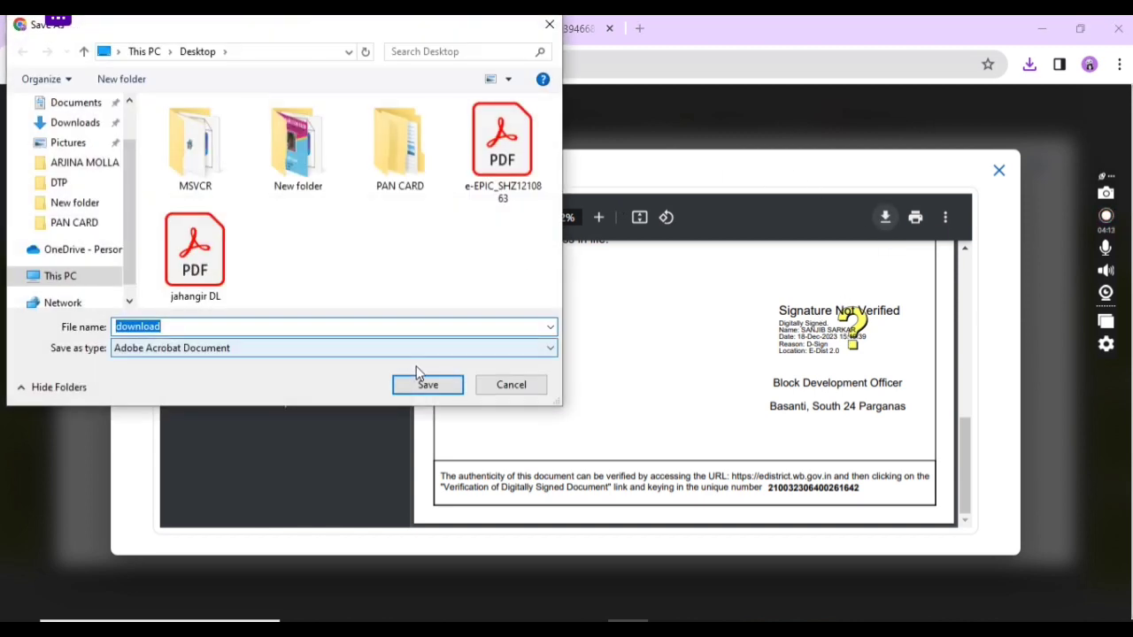
left_click(432, 384)
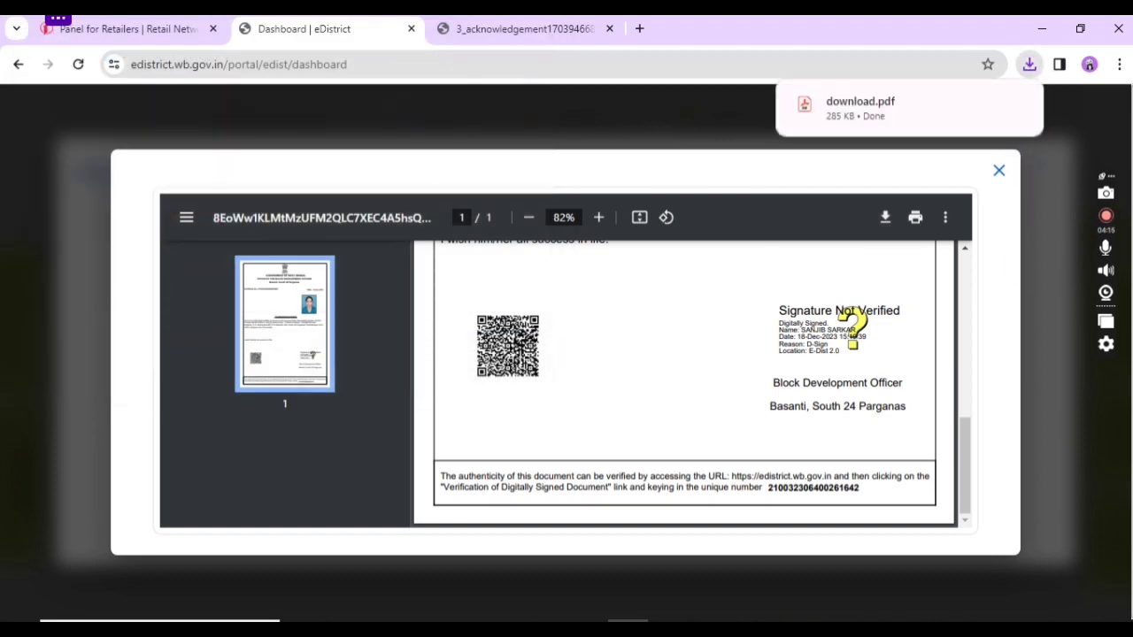
Open download.pdf in Acrobat and show the valid signature's Signature Properties
left_click(954, 107)
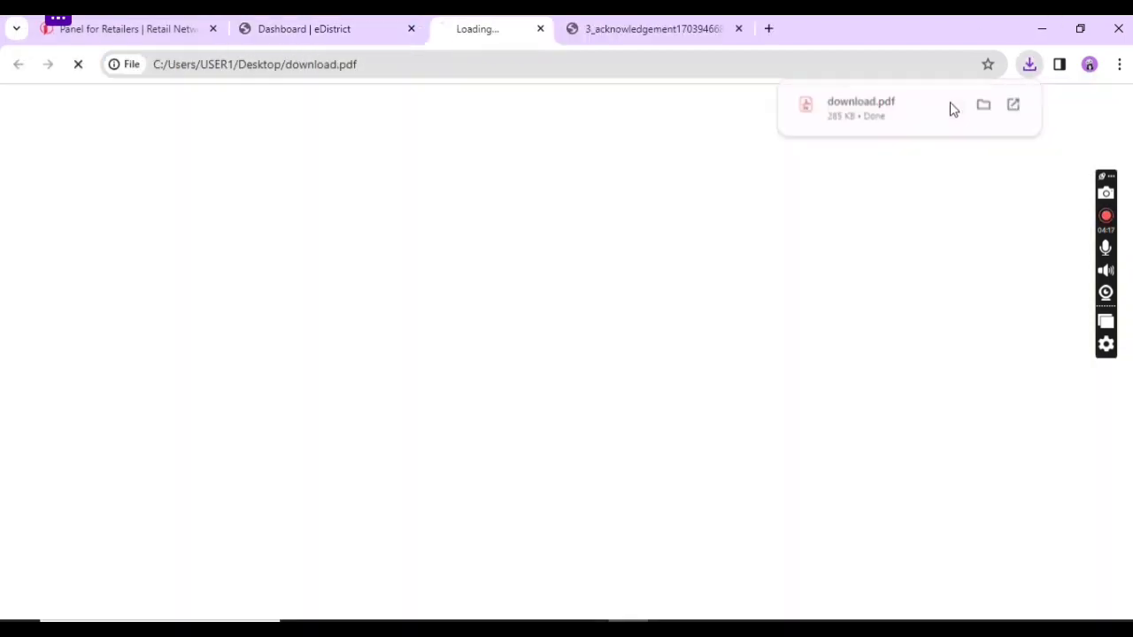
scroll(659, 388, "down", 5)
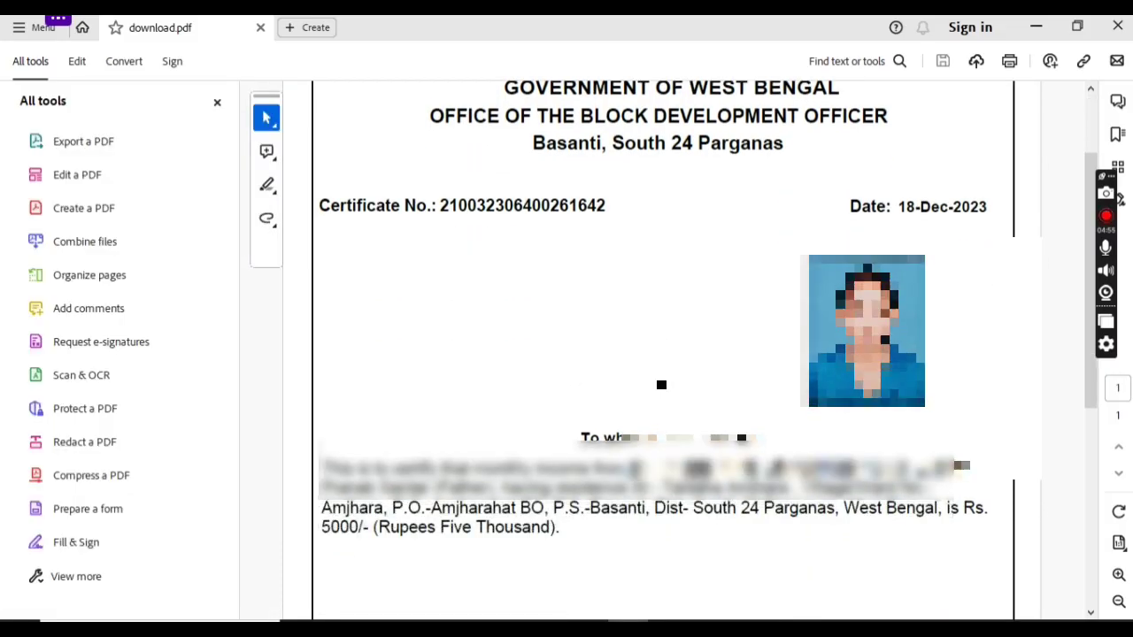
scroll(660, 388, "down", 4)
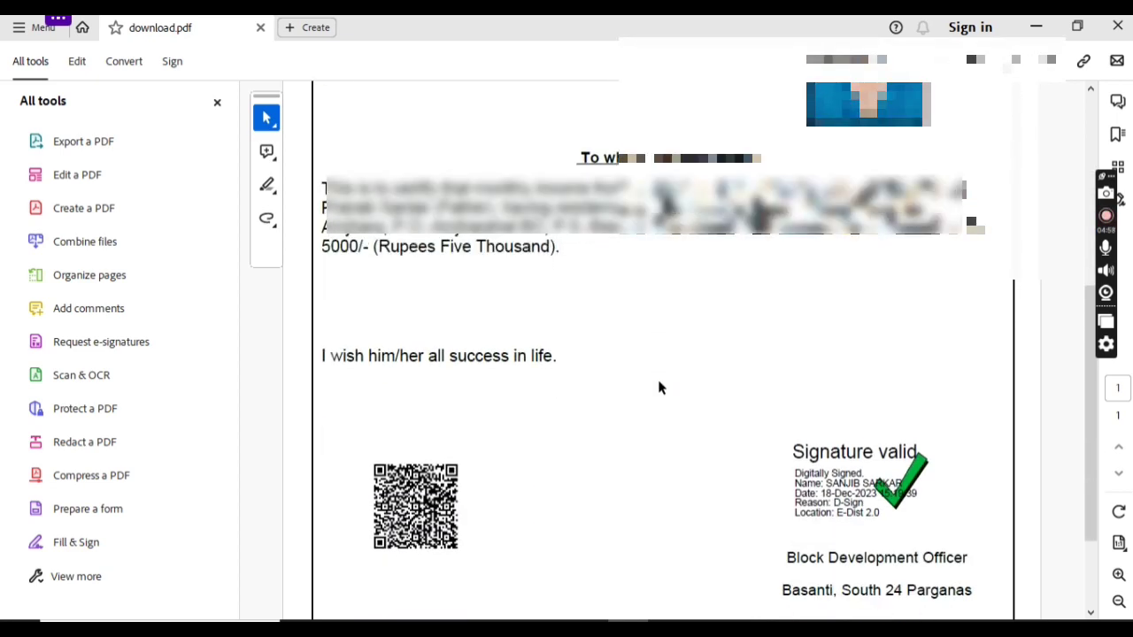
left_click(887, 420)
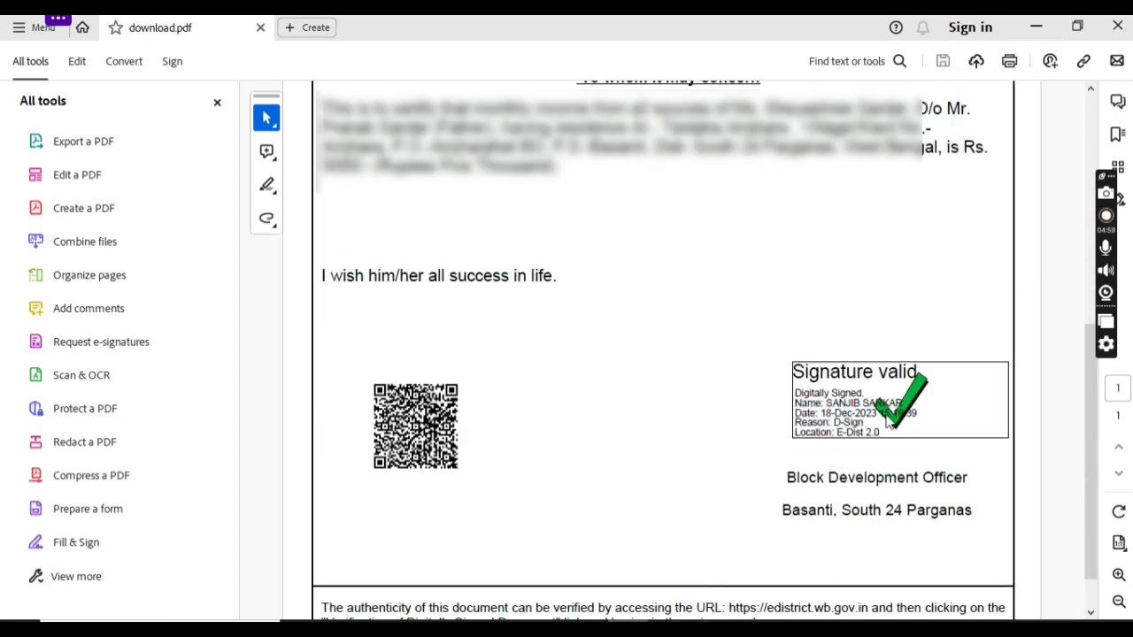
left_click(617, 390)
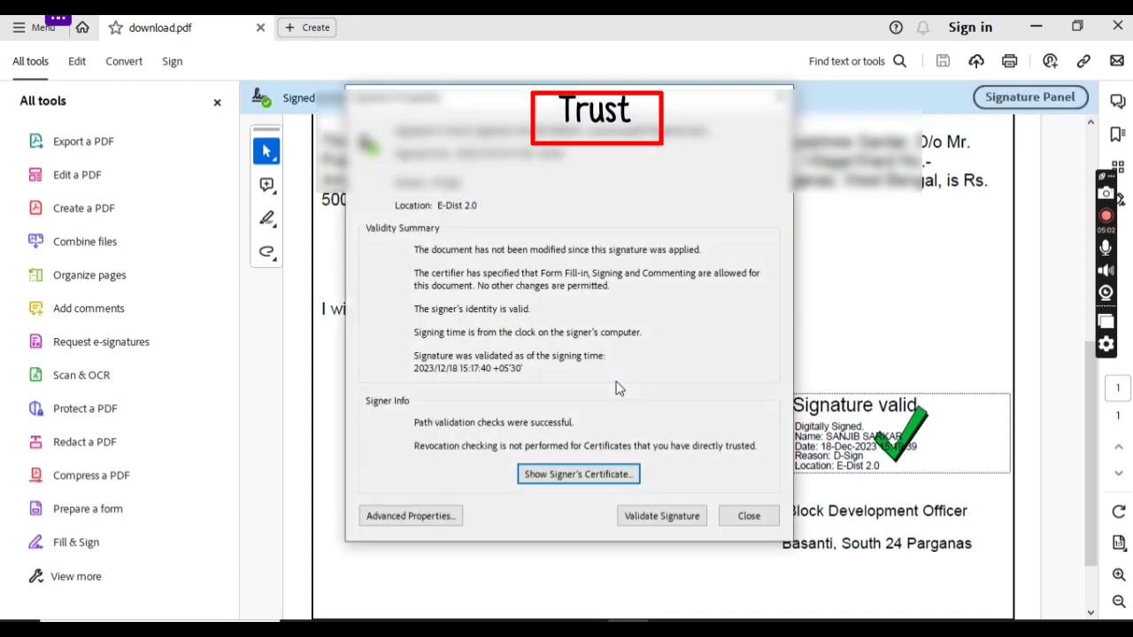